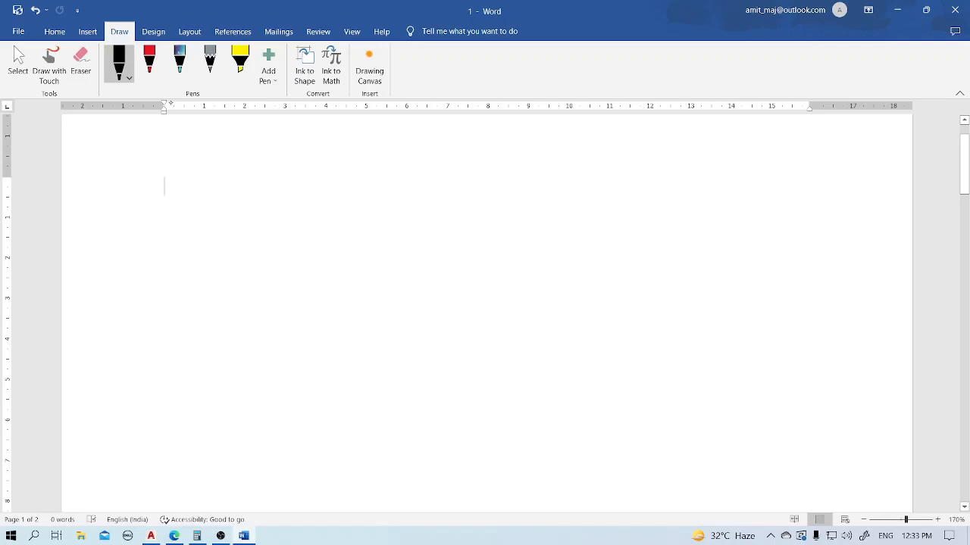
# Step: Sketch adjoining vertical and horizontal planes in perspective and label them VP and HP
pyautogui.moveTo(337, 256)
pyautogui.mouseDown()
pyautogui.moveTo(325, 370)
pyautogui.moveTo(480, 198)
pyautogui.moveTo(481, 288)
pyautogui.moveTo(321, 383)
pyautogui.moveTo(462, 398)
pyautogui.mouseUp()
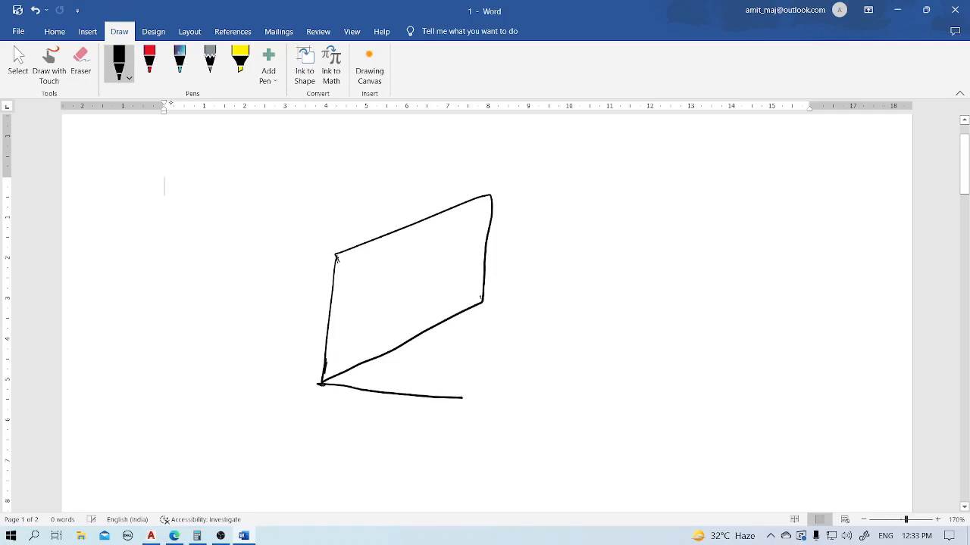
pyautogui.moveTo(482, 299)
pyautogui.mouseDown()
pyautogui.moveTo(596, 311)
pyautogui.moveTo(453, 402)
pyautogui.mouseUp()
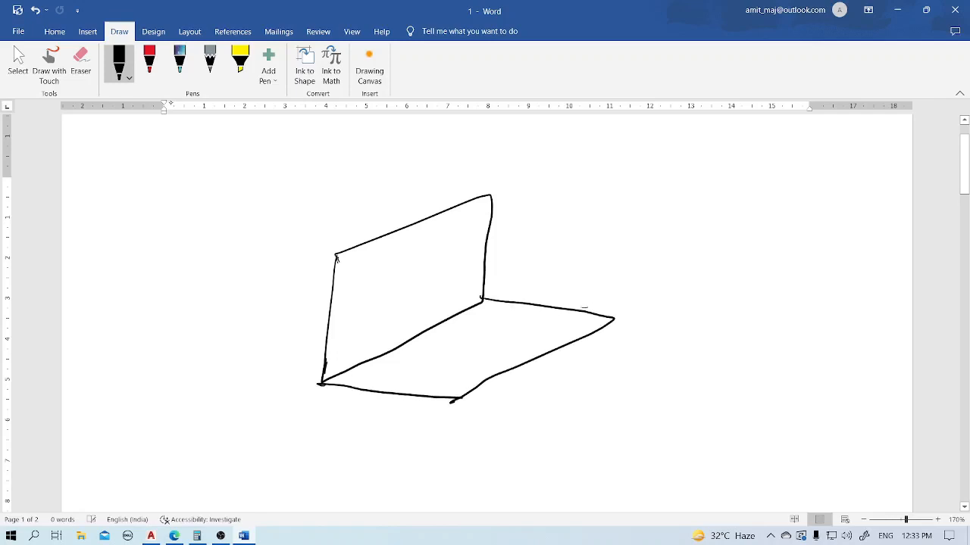
pyautogui.moveTo(602, 295)
pyautogui.mouseDown()
pyautogui.moveTo(595, 315)
pyautogui.moveTo(609, 313)
pyautogui.mouseUp()
pyautogui.moveTo(583, 310)
pyautogui.mouseDown()
pyautogui.moveTo(619, 303)
pyautogui.moveTo(624, 313)
pyautogui.mouseUp()
pyautogui.moveTo(625, 297)
pyautogui.mouseDown()
pyautogui.moveTo(634, 286)
pyautogui.moveTo(625, 307)
pyautogui.mouseUp()
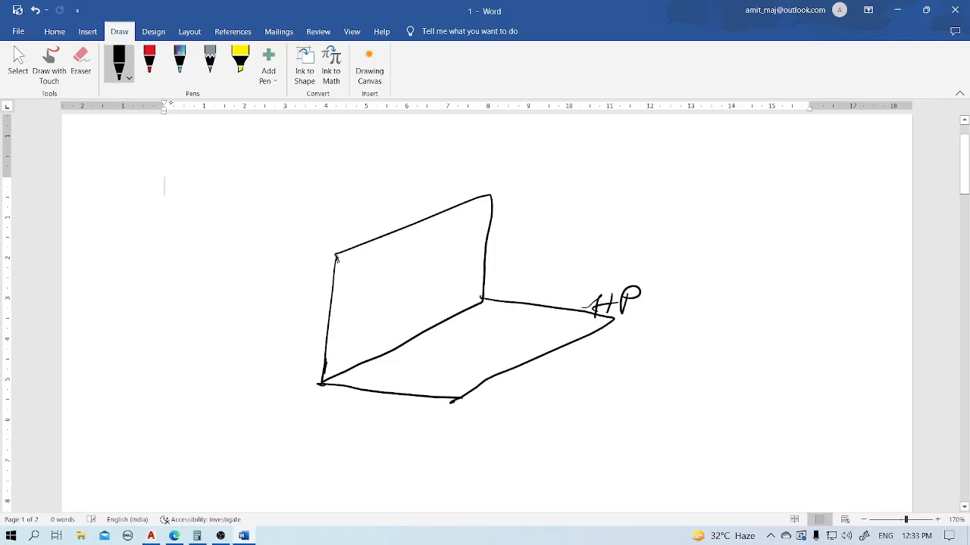
pyautogui.moveTo(492, 168); pyautogui.dragTo(496, 173)
pyautogui.moveTo(491, 173)
pyautogui.mouseDown()
pyautogui.moveTo(497, 195)
pyautogui.moveTo(506, 172)
pyautogui.moveTo(521, 195)
pyautogui.mouseUp()
pyautogui.moveTo(521, 174); pyautogui.dragTo(522, 188)
# Step: Sketch a pentagon across the fold line between the two planes and try out a viewing arrow beside the horizontal plane
pyautogui.moveTo(434, 308)
pyautogui.mouseDown()
pyautogui.moveTo(438, 341)
pyautogui.moveTo(473, 346)
pyautogui.moveTo(488, 324)
pyautogui.moveTo(479, 283)
pyautogui.moveTo(435, 310)
pyautogui.moveTo(439, 342)
pyautogui.moveTo(471, 344)
pyautogui.moveTo(485, 305)
pyautogui.mouseUp()
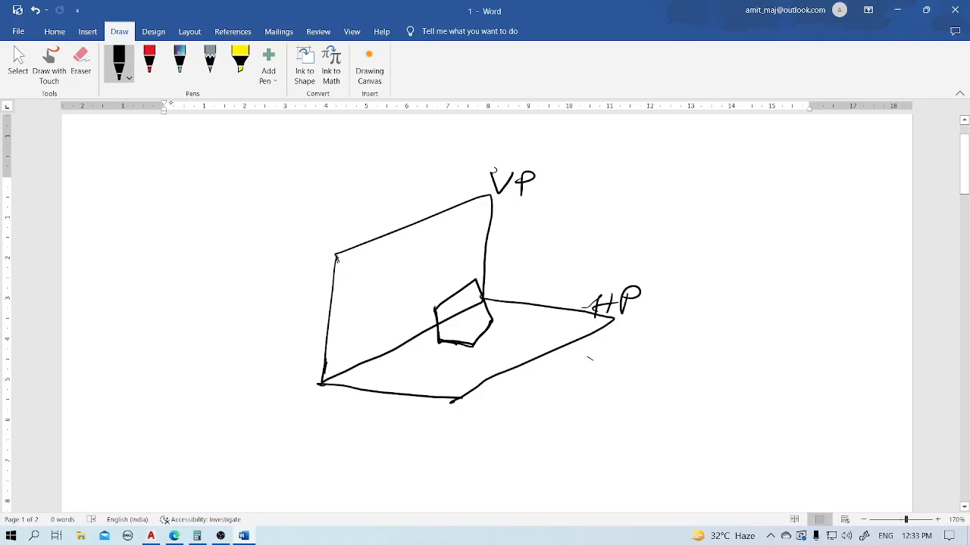
pyautogui.moveTo(584, 355)
pyautogui.mouseDown()
pyautogui.moveTo(642, 364)
pyautogui.moveTo(579, 352)
pyautogui.moveTo(604, 371)
pyautogui.moveTo(640, 367)
pyautogui.mouseUp()
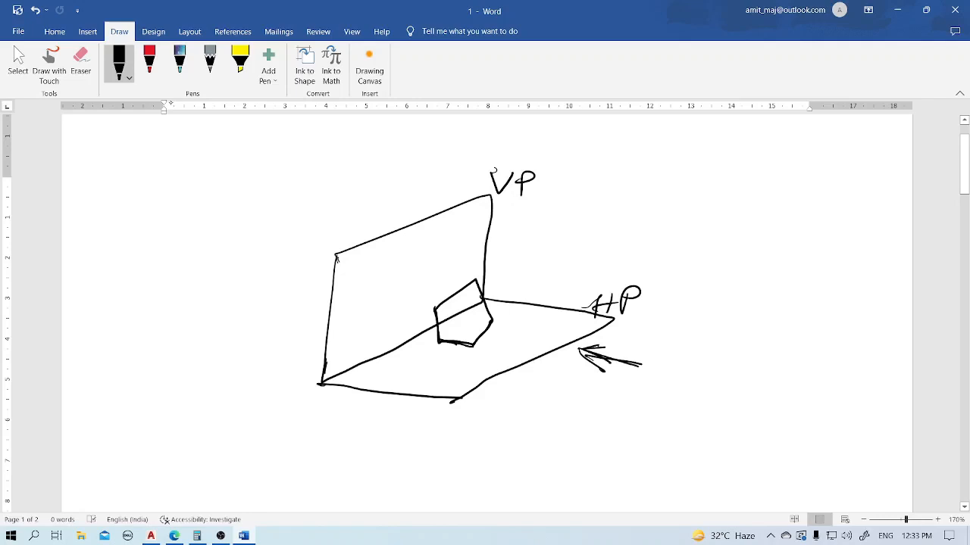
pyautogui.click(92, 77)
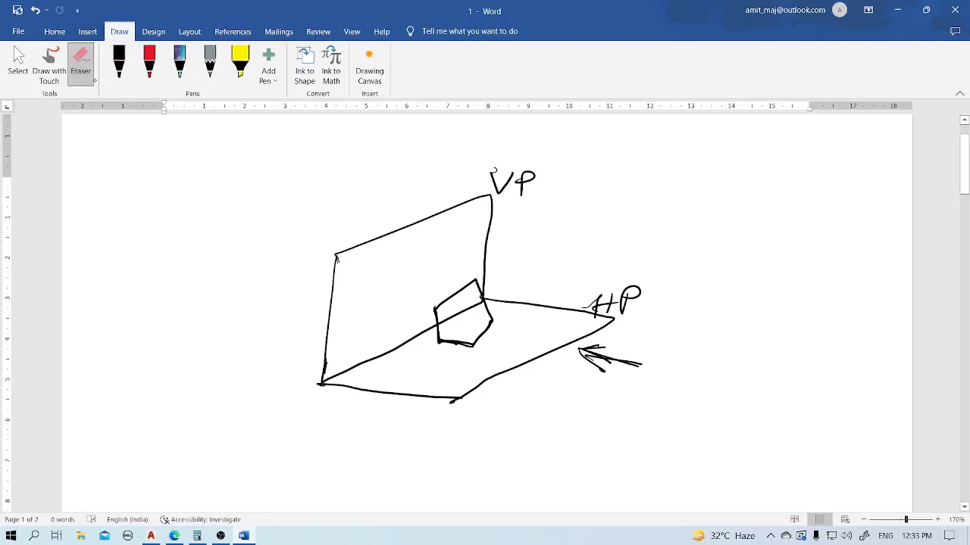
pyautogui.moveTo(621, 362); pyautogui.dragTo(593, 348)
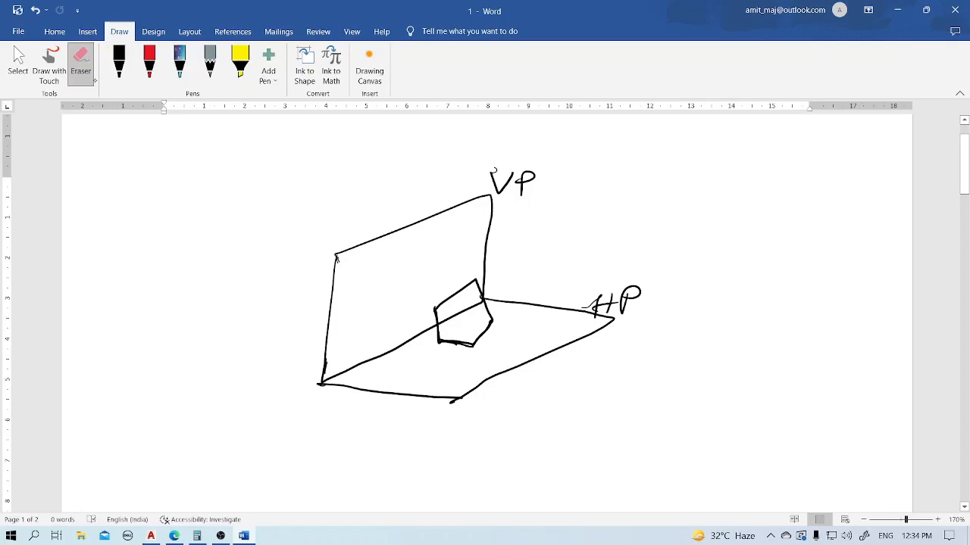
# Step: Draw a viewing arrow labelled ELEV beside the horizontal plane and a nearly horizontal line away from the planes
pyautogui.click(119, 62)
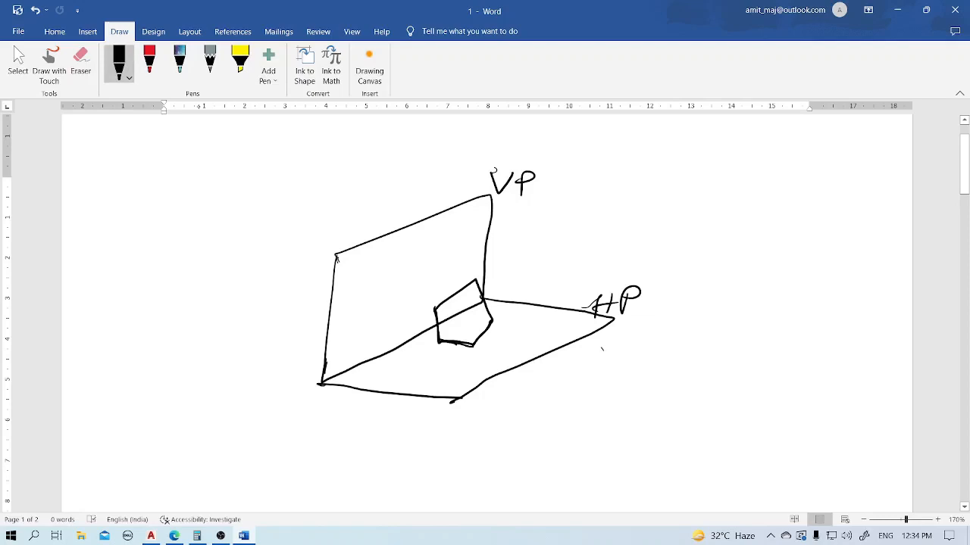
pyautogui.moveTo(602, 349)
pyautogui.mouseDown()
pyautogui.moveTo(658, 364)
pyautogui.moveTo(601, 349)
pyautogui.moveTo(606, 362)
pyautogui.mouseUp()
pyautogui.moveTo(683, 225); pyautogui.dragTo(794, 237)
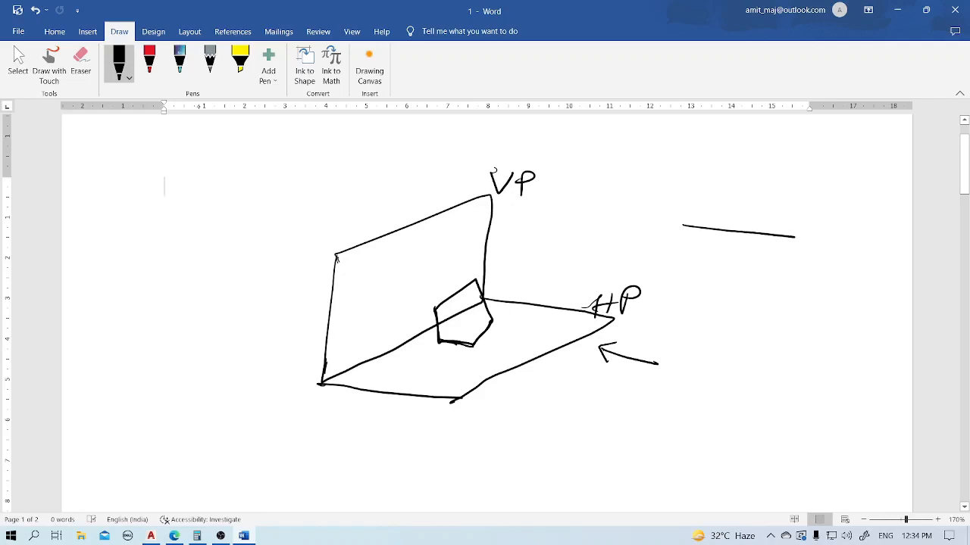
pyautogui.moveTo(651, 334)
pyautogui.mouseDown()
pyautogui.moveTo(652, 350)
pyautogui.moveTo(665, 334)
pyautogui.moveTo(662, 342)
pyautogui.mouseUp()
pyautogui.moveTo(653, 349); pyautogui.dragTo(671, 349)
pyautogui.moveTo(674, 337)
pyautogui.mouseDown()
pyautogui.moveTo(675, 351)
pyautogui.moveTo(695, 349)
pyautogui.mouseUp()
pyautogui.moveTo(695, 334); pyautogui.dragTo(706, 341)
pyautogui.moveTo(695, 348); pyautogui.dragTo(734, 336)
# Step: Draw a centre line through the pentagon and a downward viewing arrow above the vertical plane
pyautogui.moveTo(475, 282); pyautogui.dragTo(459, 341)
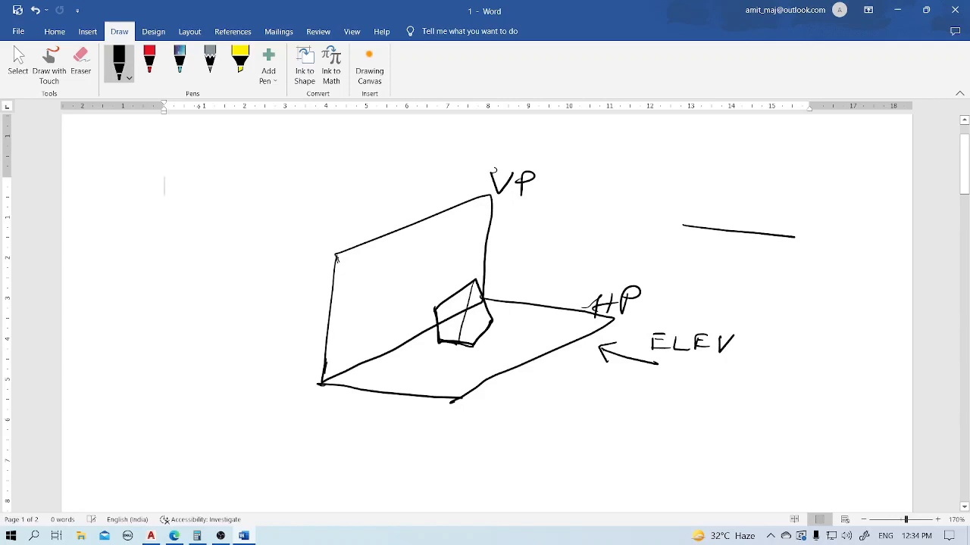
pyautogui.moveTo(472, 283); pyautogui.dragTo(455, 341)
pyautogui.moveTo(463, 142); pyautogui.dragTo(457, 186)
pyautogui.moveTo(449, 171)
pyautogui.mouseDown()
pyautogui.moveTo(458, 187)
pyautogui.moveTo(465, 168)
pyautogui.mouseUp()
# Step: Replace the pentagon with one lying on the horizontal plane, with a line from its far corner to the opposite side
pyautogui.click(81, 65)
pyautogui.moveTo(490, 314)
pyautogui.mouseDown()
pyautogui.moveTo(471, 303)
pyautogui.moveTo(459, 326)
pyautogui.moveTo(437, 325)
pyautogui.moveTo(449, 343)
pyautogui.mouseUp()
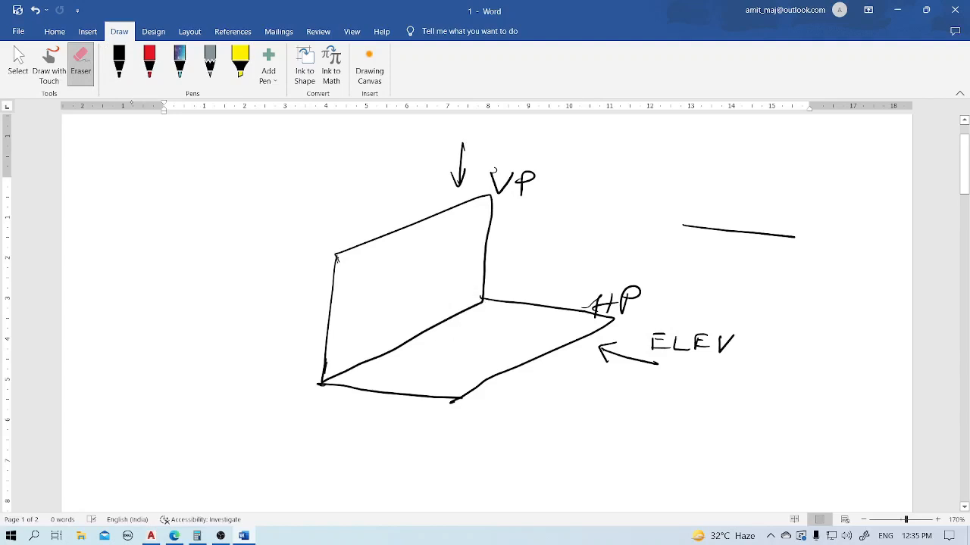
pyautogui.click(119, 60)
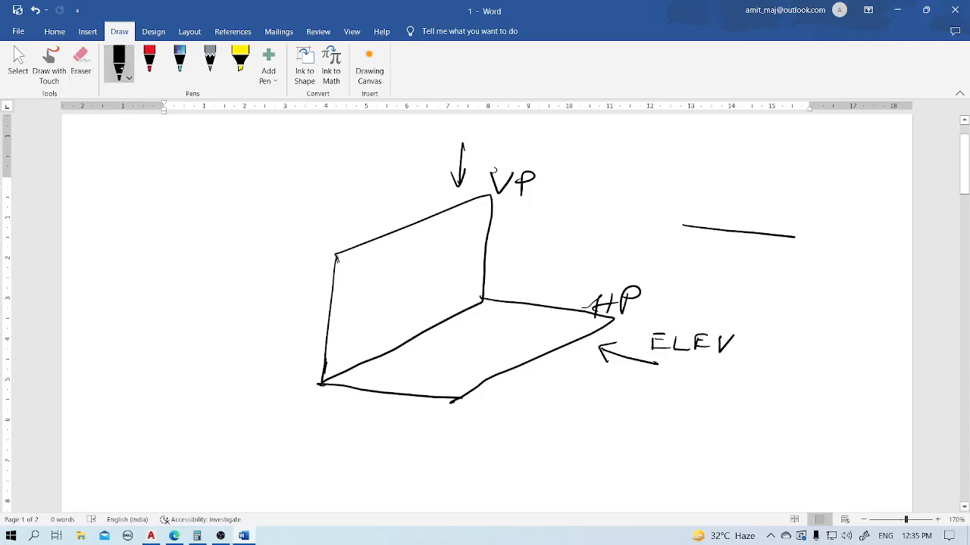
pyautogui.moveTo(447, 350)
pyautogui.mouseDown()
pyautogui.moveTo(484, 362)
pyautogui.moveTo(464, 323)
pyautogui.moveTo(526, 317)
pyautogui.moveTo(512, 353)
pyautogui.moveTo(483, 362)
pyautogui.moveTo(439, 351)
pyautogui.mouseUp()
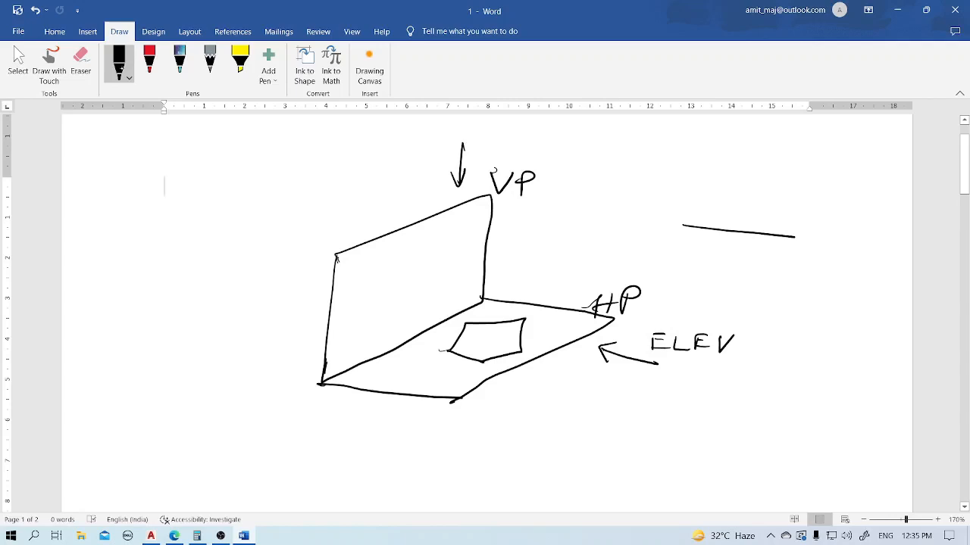
pyautogui.moveTo(523, 320); pyautogui.dragTo(460, 357)
# Step: Thicken the downward viewing arrow above the vertical plane and label it PLAN
pyautogui.moveTo(462, 136); pyautogui.dragTo(457, 186)
pyautogui.moveTo(461, 140); pyautogui.dragTo(458, 186)
pyautogui.moveTo(469, 169); pyautogui.dragTo(459, 187)
pyautogui.moveTo(382, 139)
pyautogui.mouseDown()
pyautogui.moveTo(385, 159)
pyautogui.moveTo(417, 156)
pyautogui.moveTo(456, 120)
pyautogui.mouseUp()
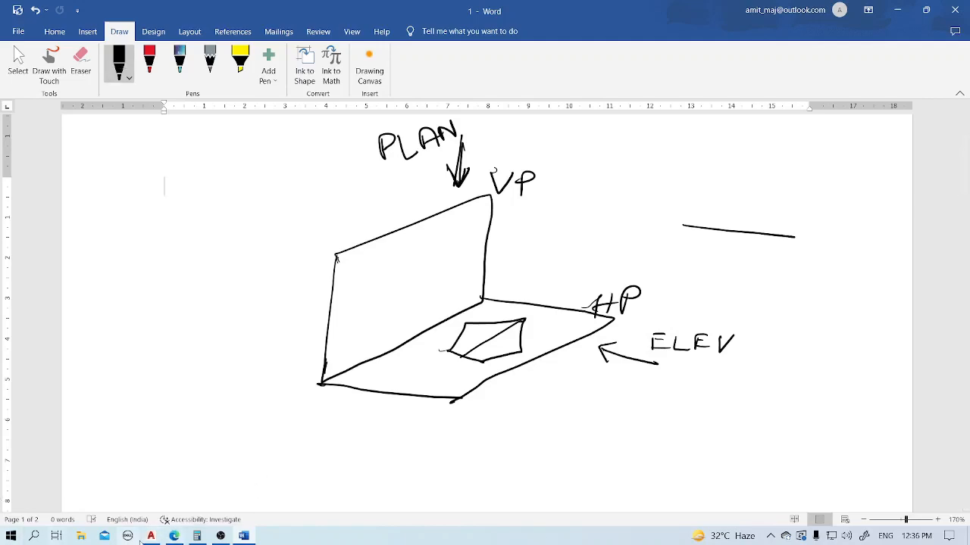
# Step: Switch to AutoCAD and make layer 0 the current layer
pyautogui.click(151, 536)
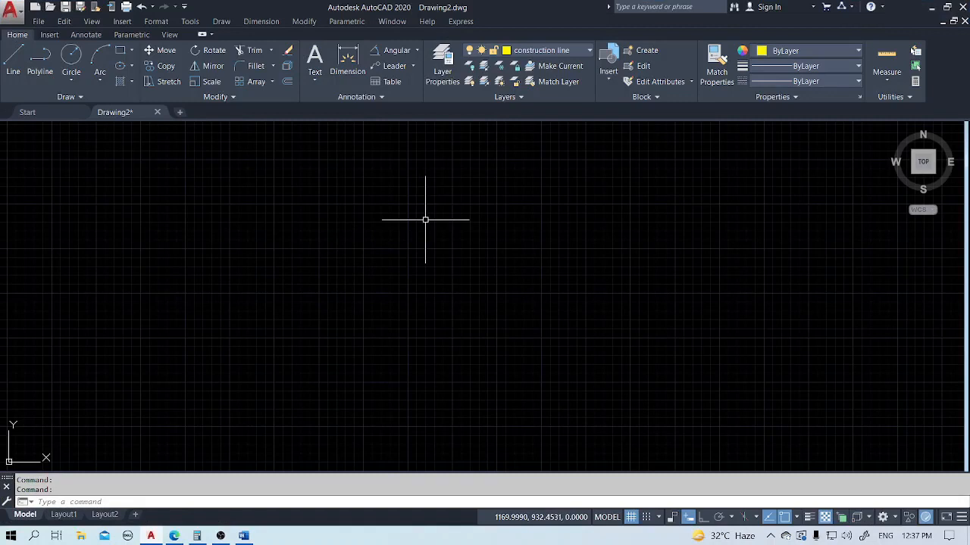
pyautogui.click(568, 50)
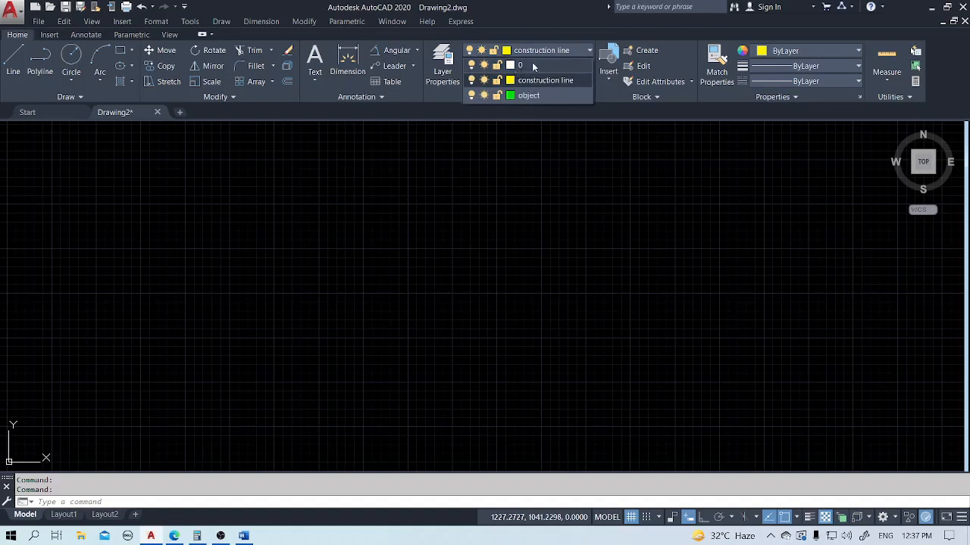
pyautogui.click(487, 288)
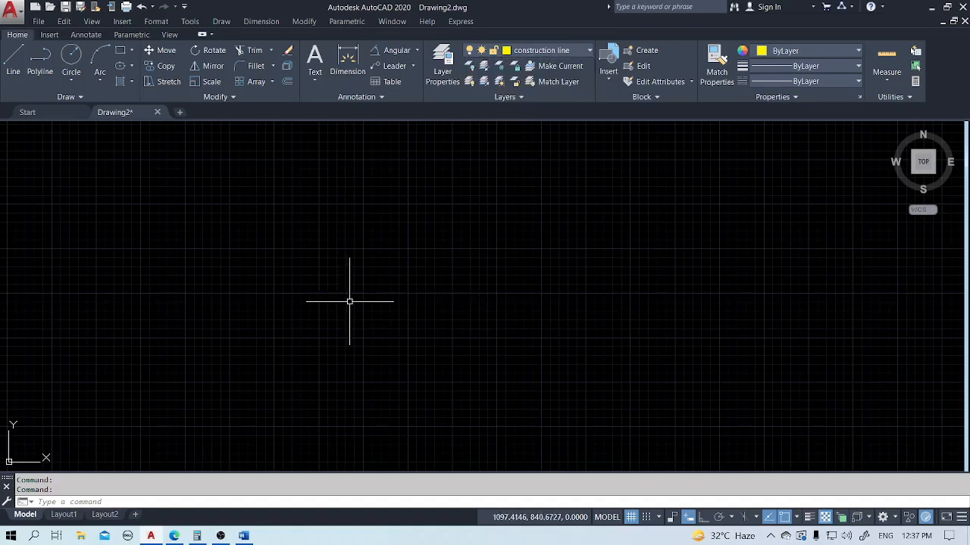
pyautogui.click(564, 52)
pyautogui.click(548, 65)
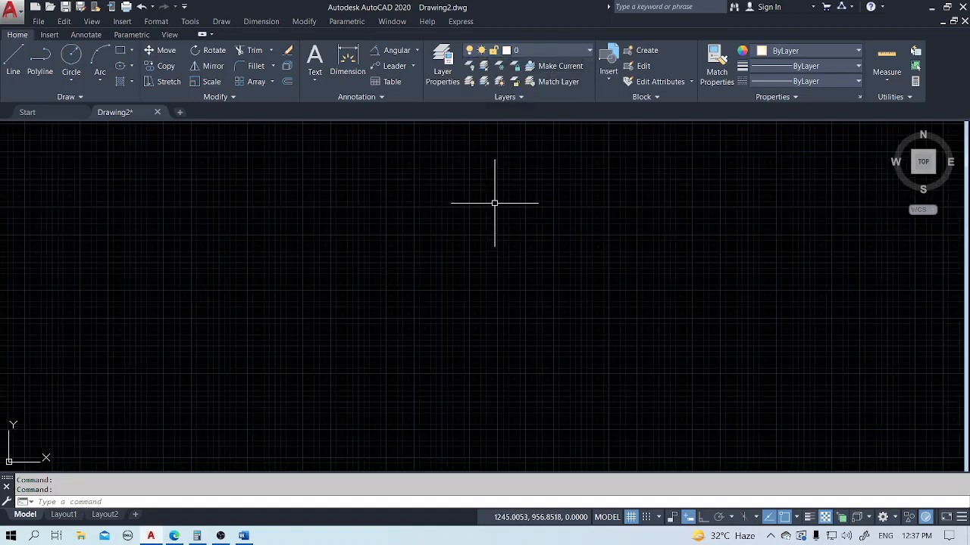
# Step: Draw a horizontal reference line on layer 0 with the grid off and Ortho on
pyautogui.press('l')
pyautogui.press('Return')
pyautogui.click(172, 298)
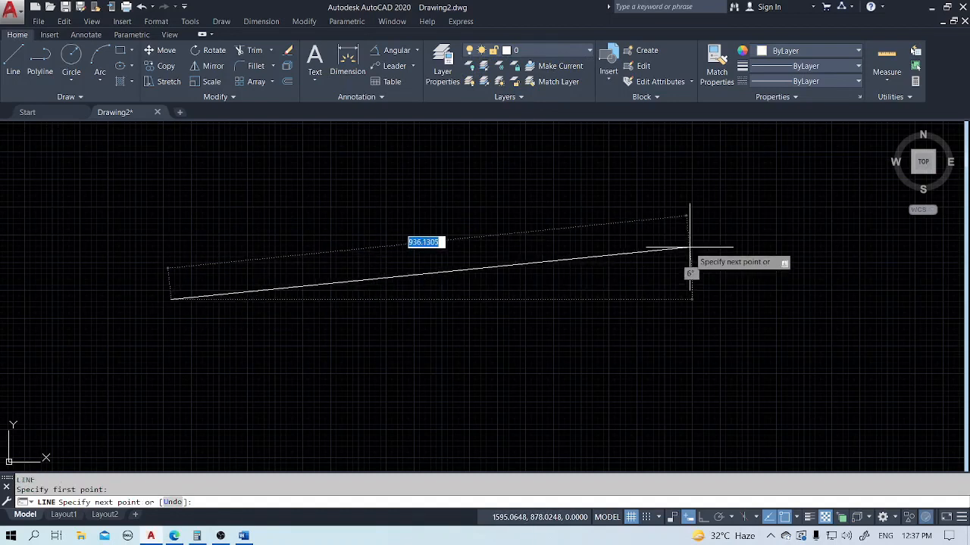
pyautogui.press('F7')
pyautogui.press('F8')
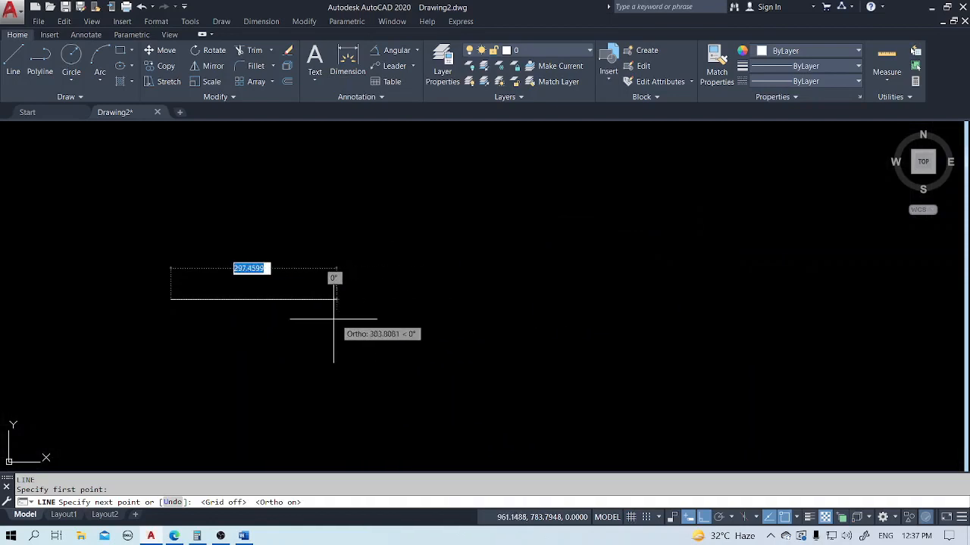
pyautogui.click(290, 303)
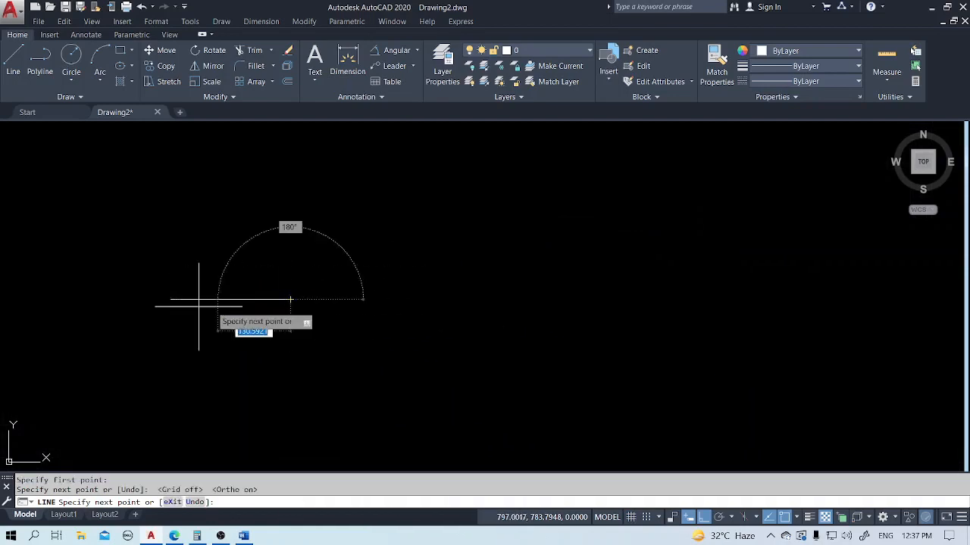
pyautogui.scroll(6, 167, 301)
pyautogui.press('Escape')
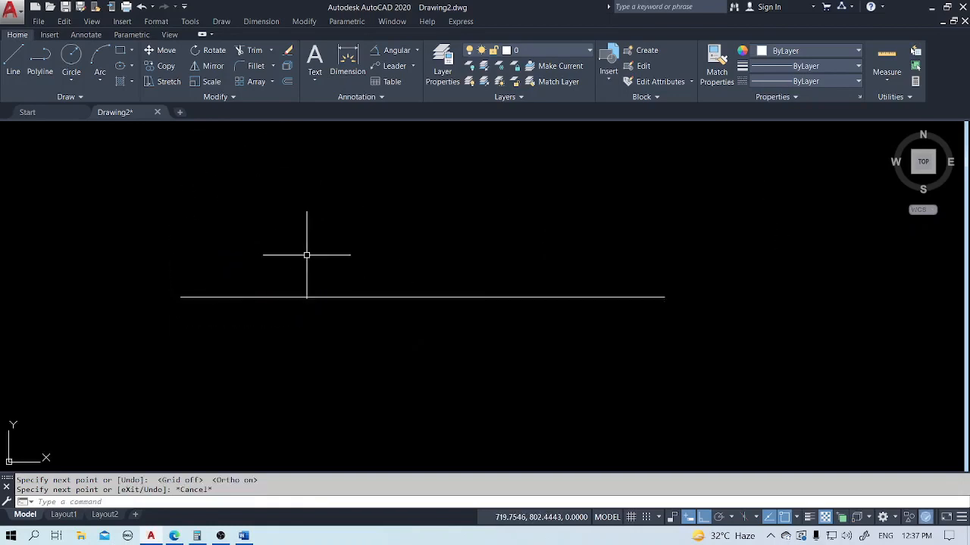
pyautogui.moveTo(305, 255)
pyautogui.mouseDown(button='middle')
pyautogui.moveTo(428, 244)
pyautogui.moveTo(400, 244)
pyautogui.mouseUp(button='middle')
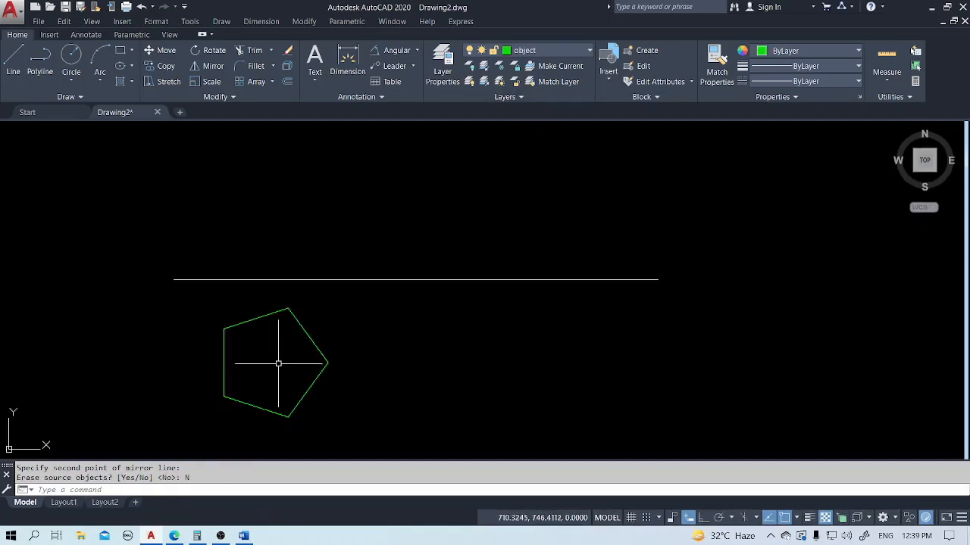
# Step: Add angular dimensions to the interior angles at the pentagon's lower-left and bottom corners
pyautogui.scroll(2, 278, 364)
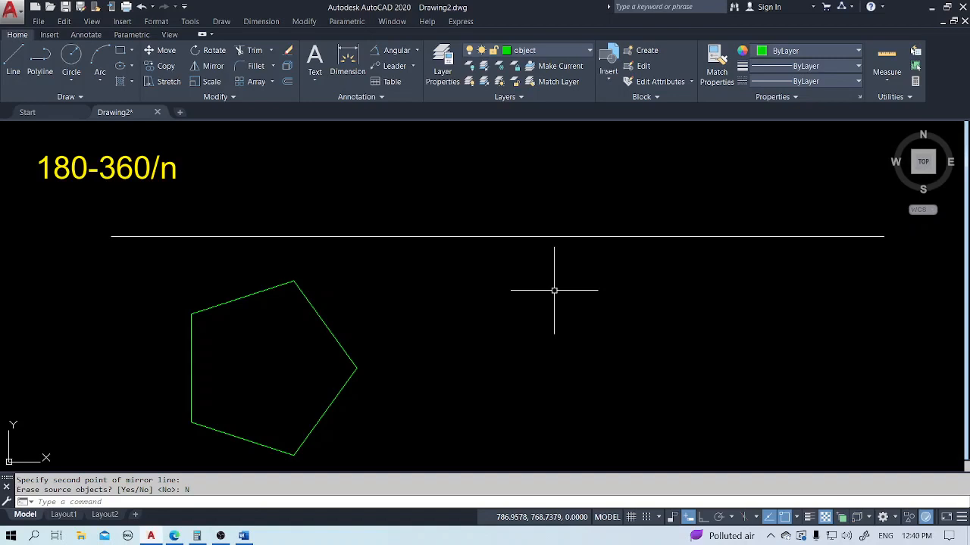
pyautogui.click(405, 52)
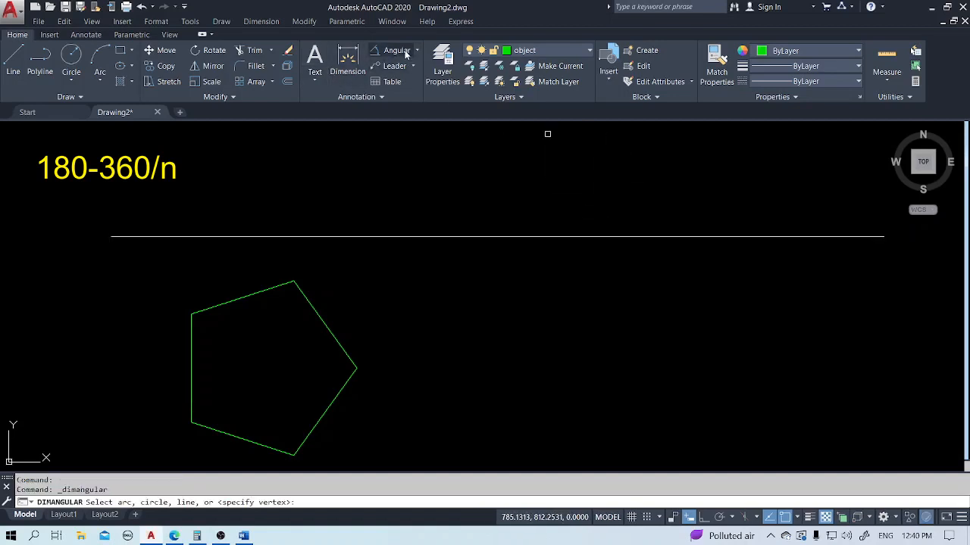
pyautogui.click(190, 390)
pyautogui.click(210, 429)
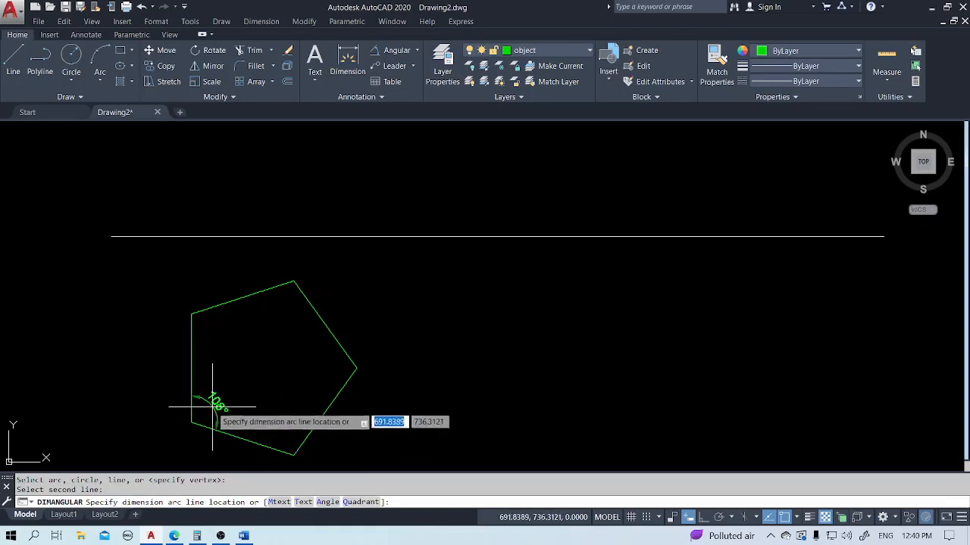
pyautogui.click(224, 397)
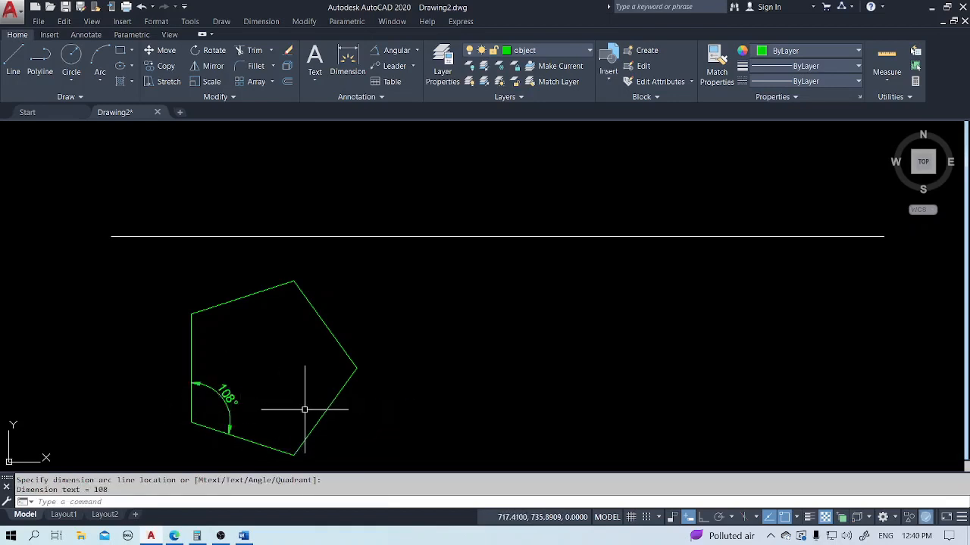
pyautogui.press('Return')
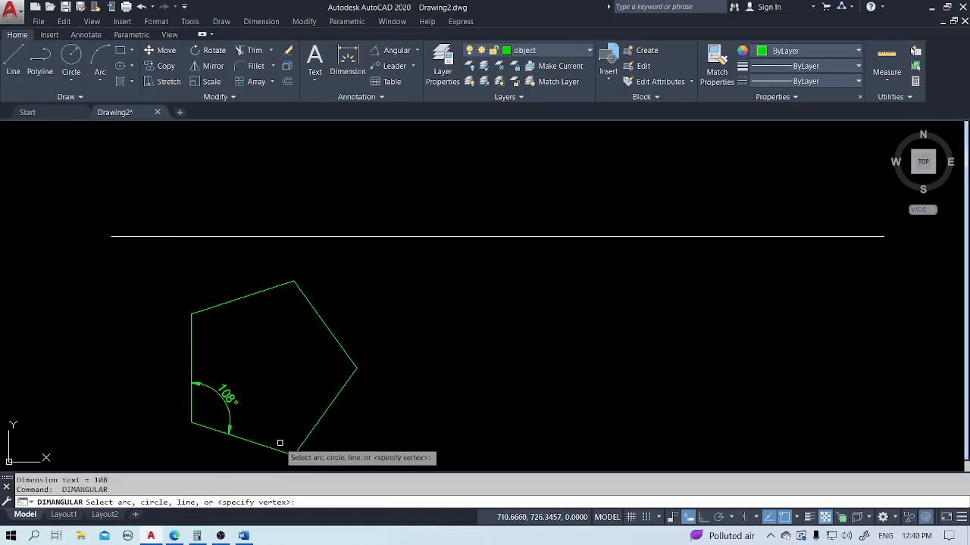
pyautogui.click(279, 449)
pyautogui.click(304, 439)
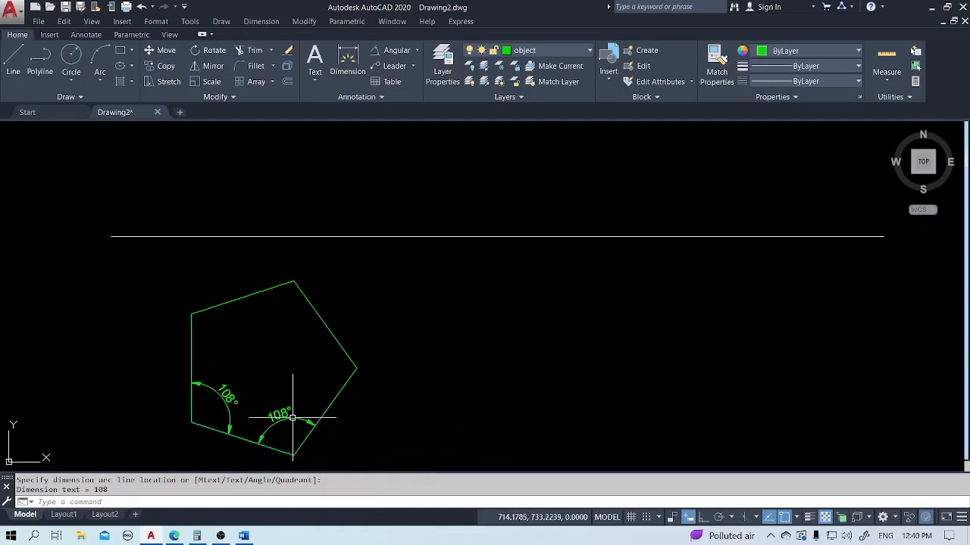
pyautogui.click(293, 417)
# Step: Add angular dimensions to the interior angles at the pentagon's rightmost and top corners
pyautogui.press('Return')
pyautogui.click(347, 382)
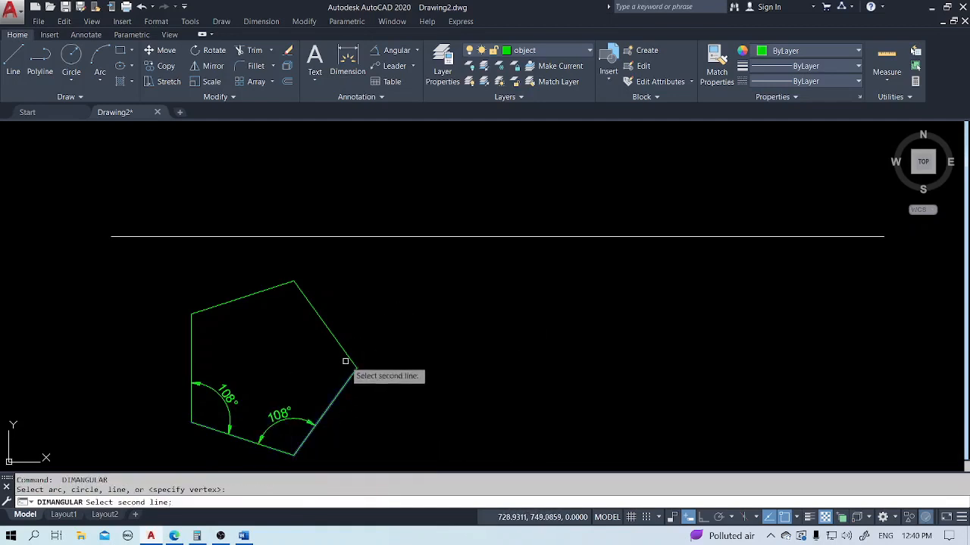
pyautogui.click(345, 362)
pyautogui.click(321, 325)
pyautogui.press('Return')
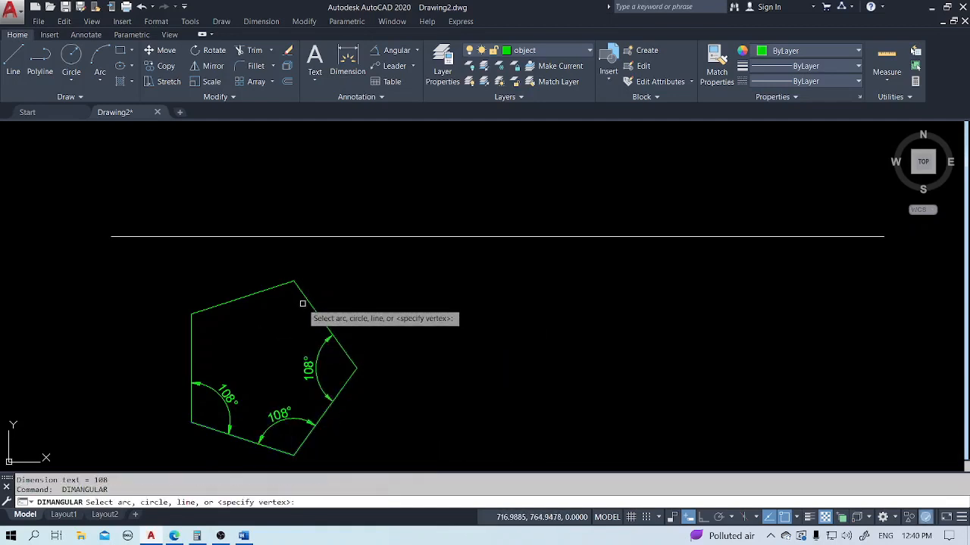
pyautogui.click(304, 300)
pyautogui.click(281, 286)
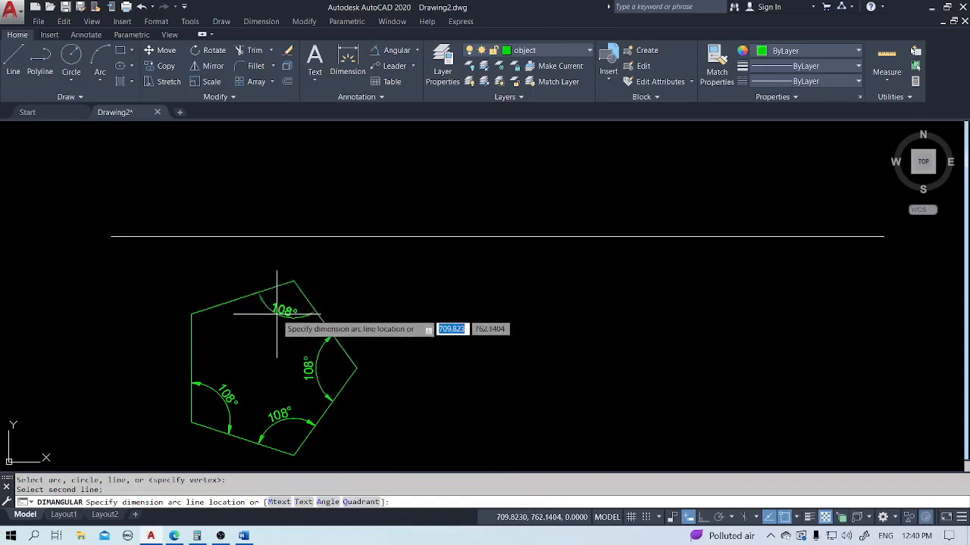
pyautogui.click(277, 313)
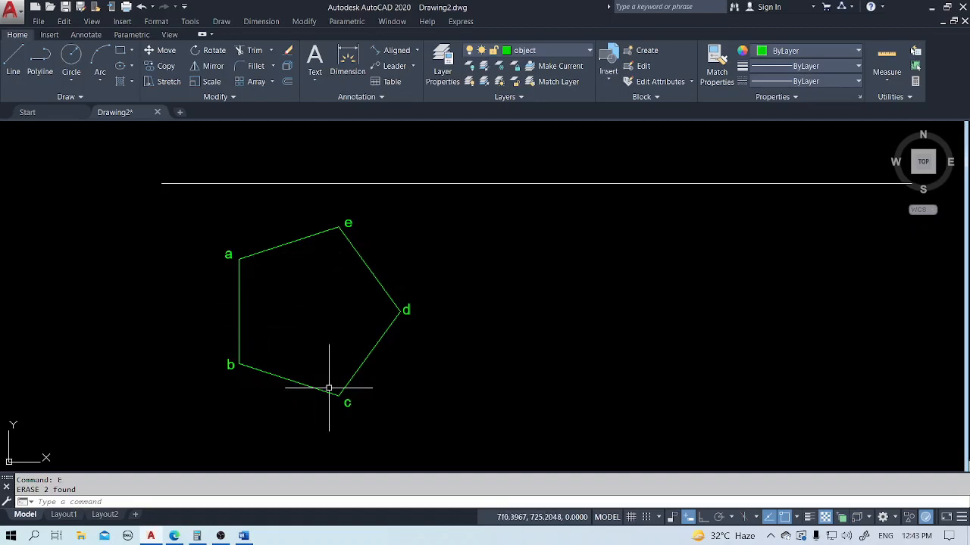
pyautogui.scroll(-2, 243, 342)
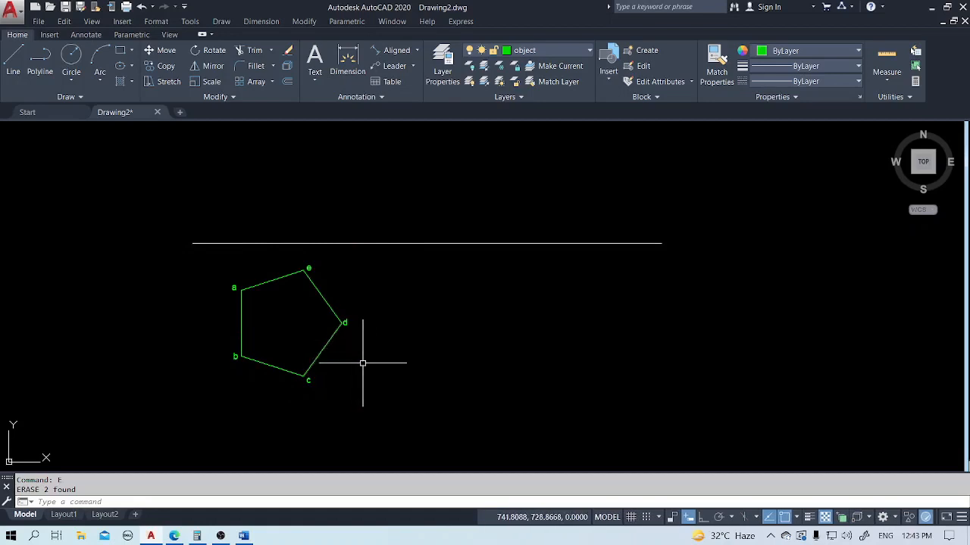
pyautogui.scroll(3, 363, 349)
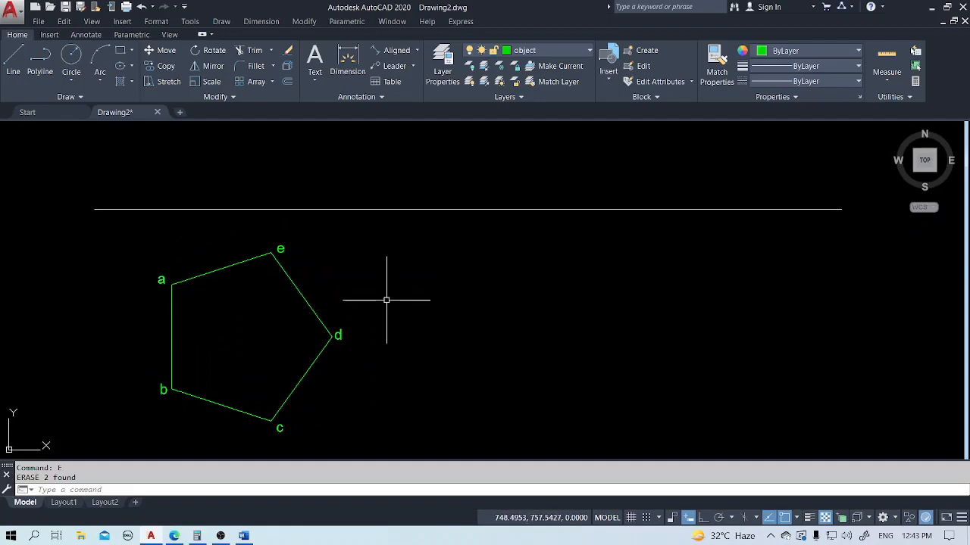
# Step: Make the construction line layer current and draw a vertical projector from corner a up past the reference line
pyautogui.scroll(-2, 387, 300)
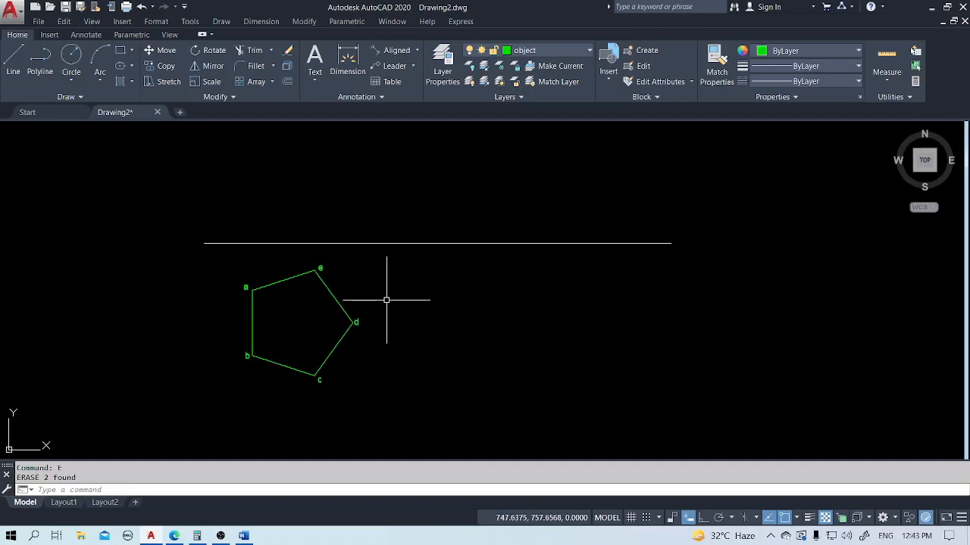
pyautogui.scroll(2, 387, 300)
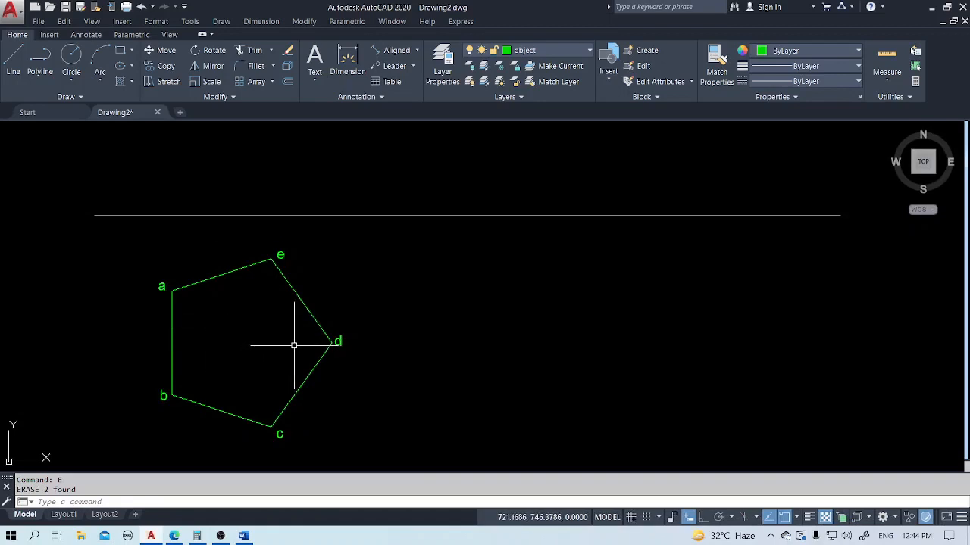
pyautogui.click(553, 50)
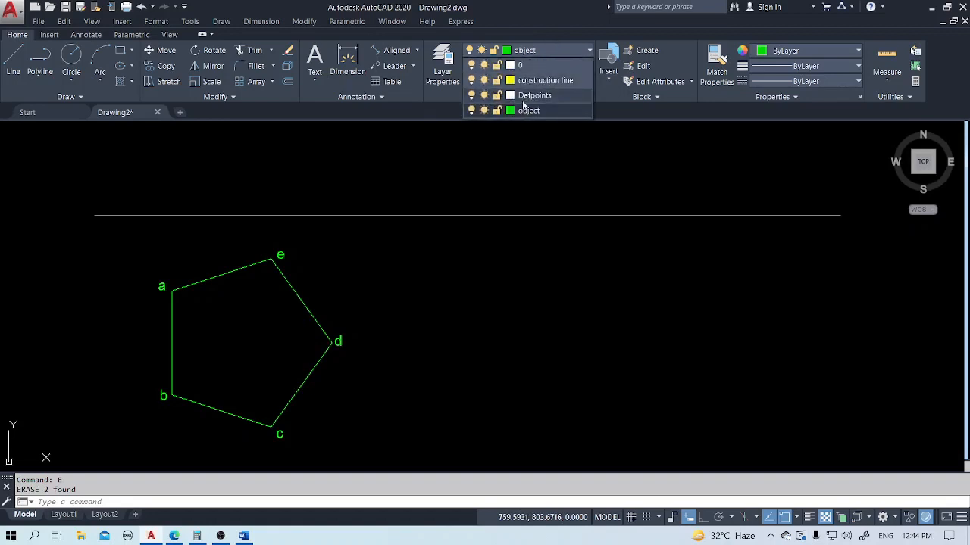
pyautogui.click(530, 79)
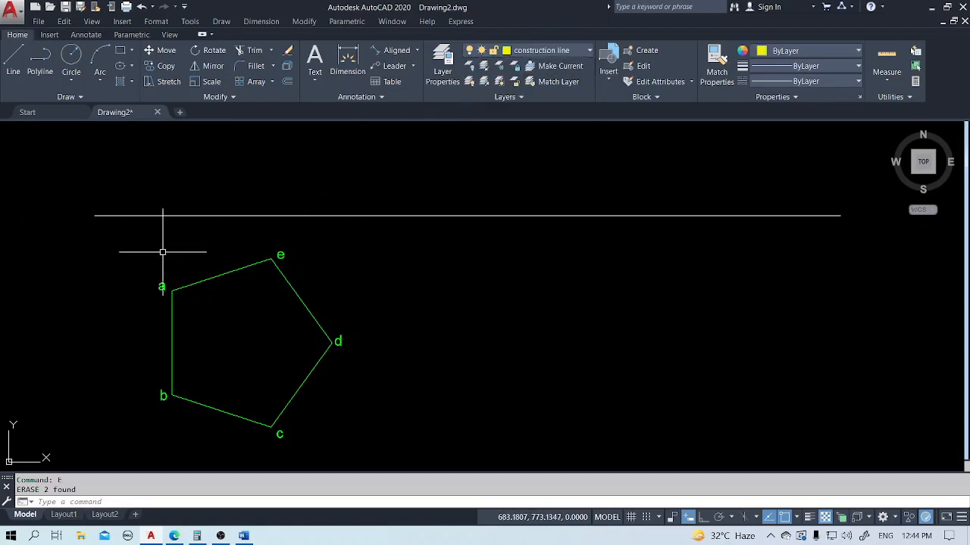
pyautogui.write('l')
pyautogui.press('Return')
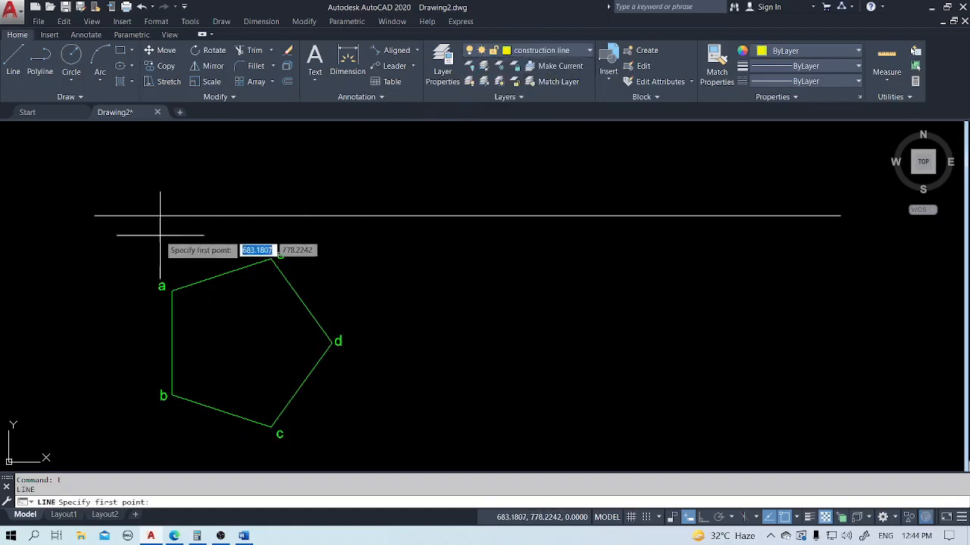
pyautogui.click(172, 290)
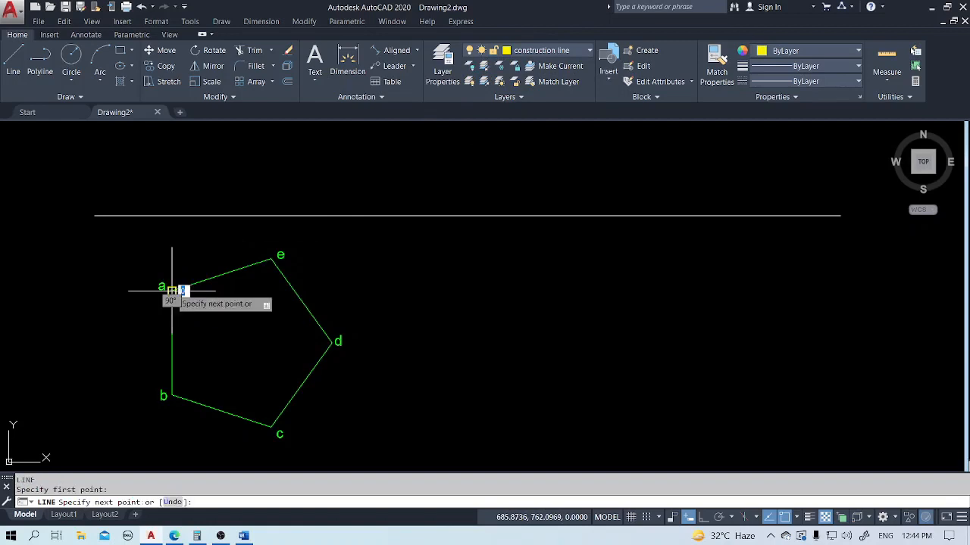
pyautogui.click(172, 165)
pyautogui.press('Return')
# Step: Draw vertical projectors from corners c and d up past the reference line, with the first passing through e
pyautogui.press('Return')
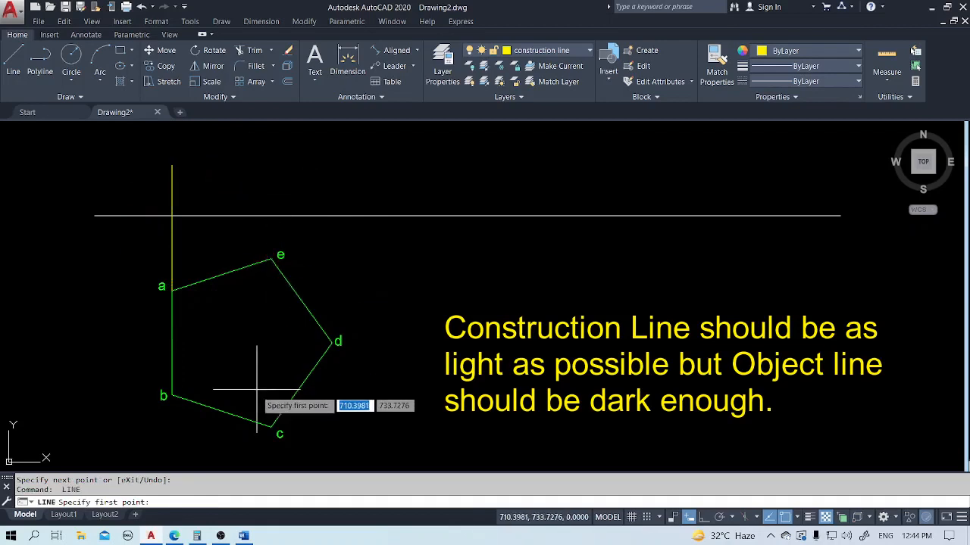
pyautogui.click(271, 426)
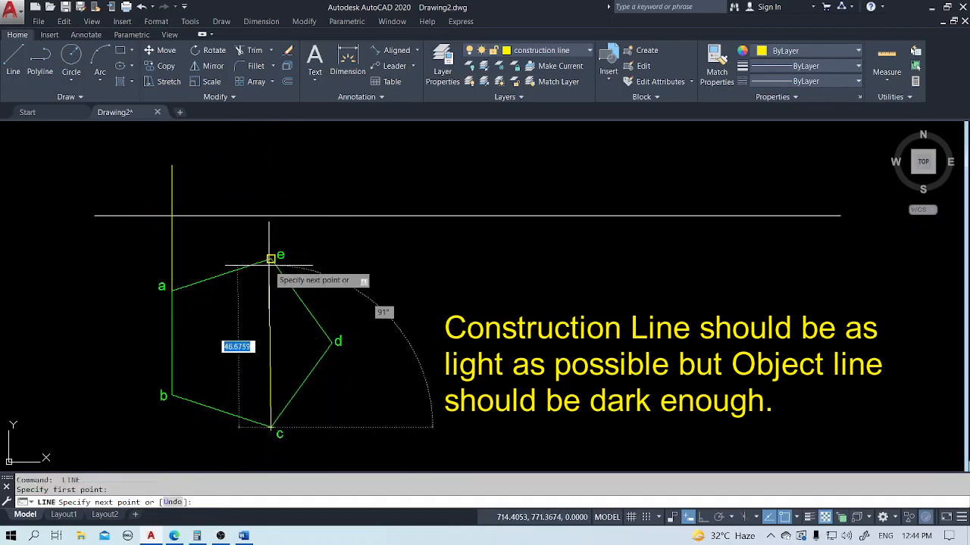
pyautogui.click(270, 164)
pyautogui.press('Return')
pyautogui.press('Return')
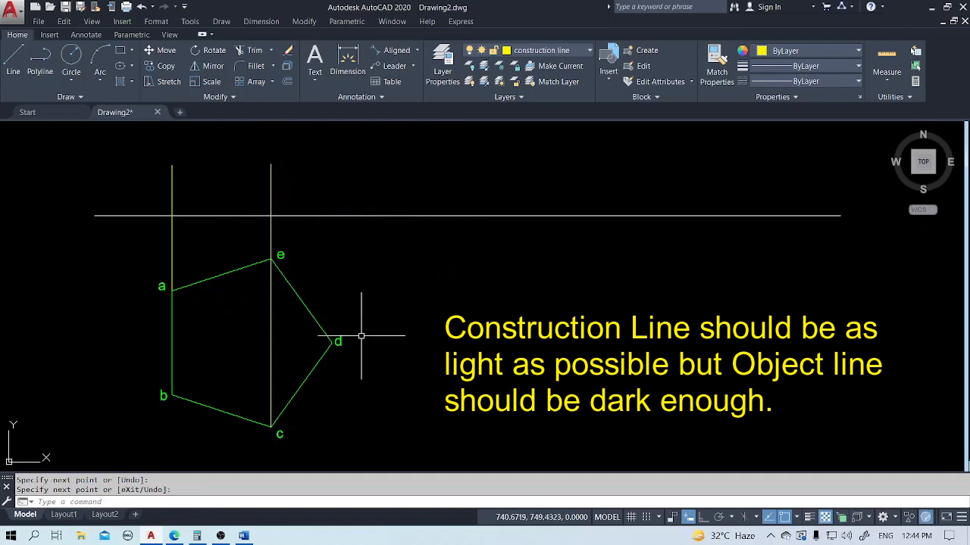
pyautogui.click(333, 342)
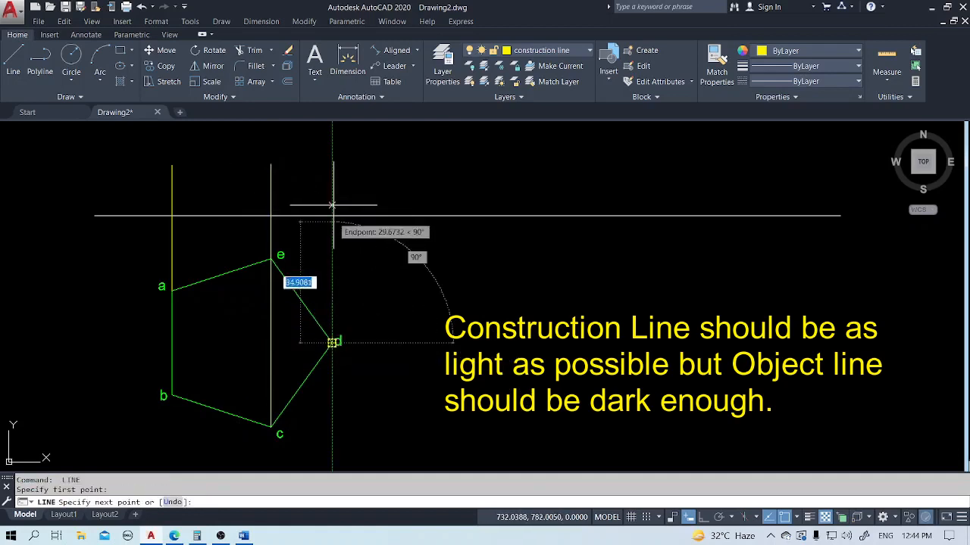
pyautogui.click(332, 160)
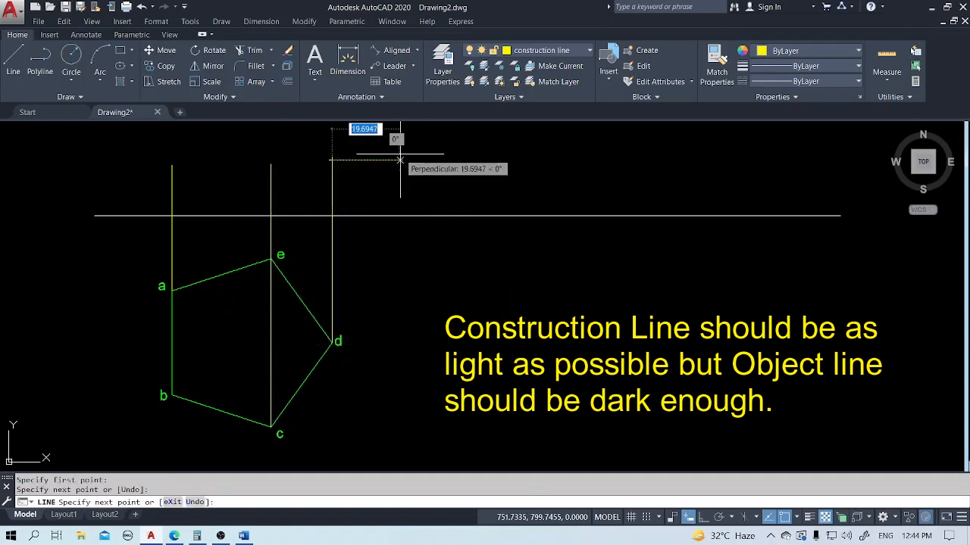
pyautogui.press('Escape')
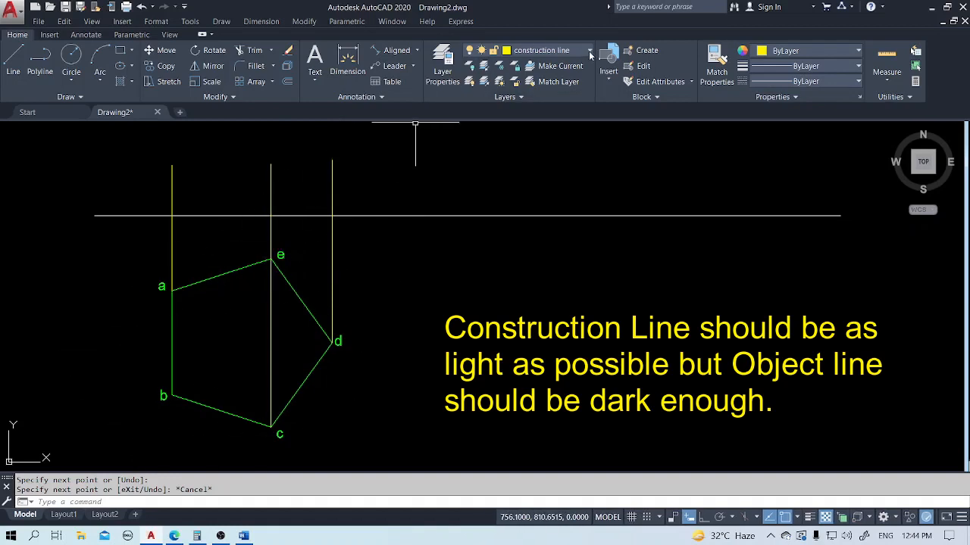
# Step: On the object layer, draw the horizontal front view line above the reference line, from the projector of a to that of d
pyautogui.click(541, 50)
pyautogui.click(531, 110)
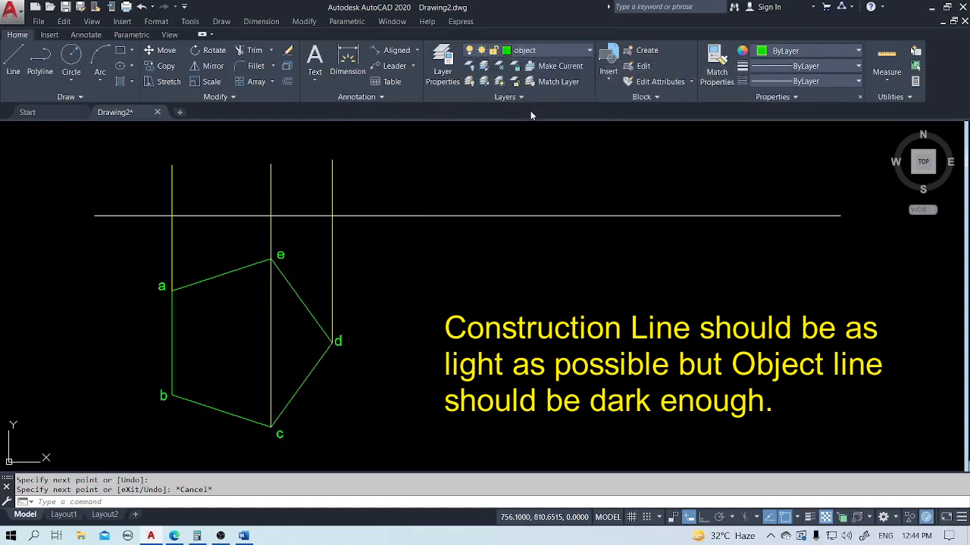
pyautogui.write('l')
pyautogui.press('Return')
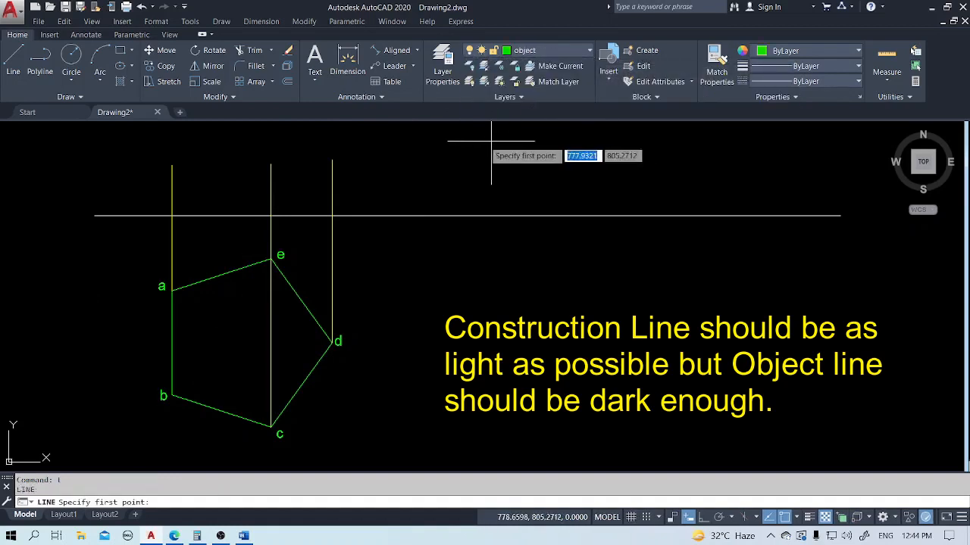
pyautogui.click(172, 187)
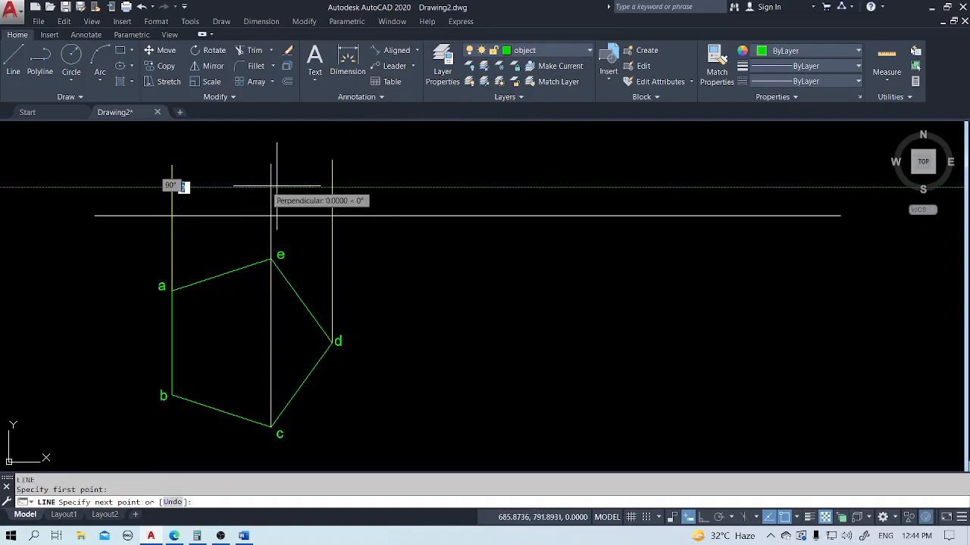
pyautogui.click(331, 186)
pyautogui.press('Escape')
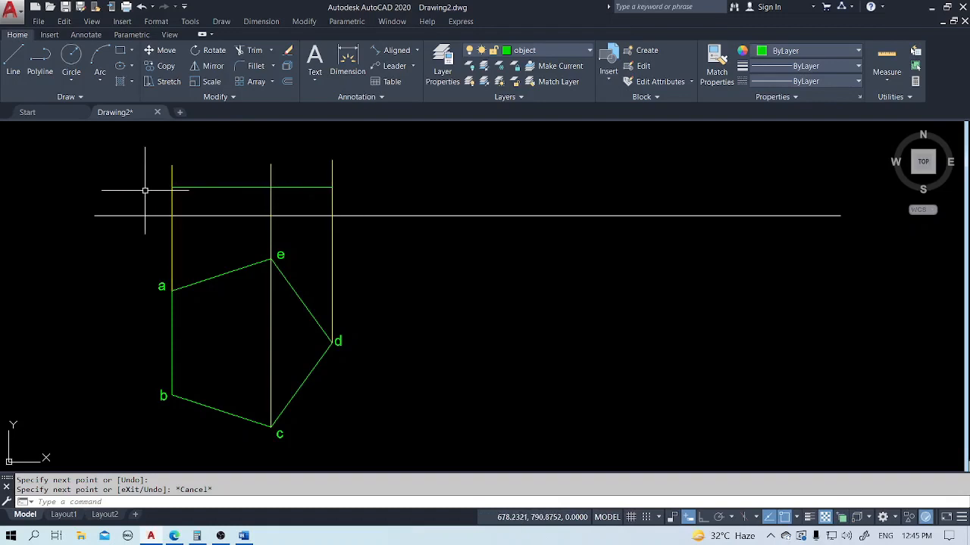
pyautogui.write('text')
pyautogui.press('Return')
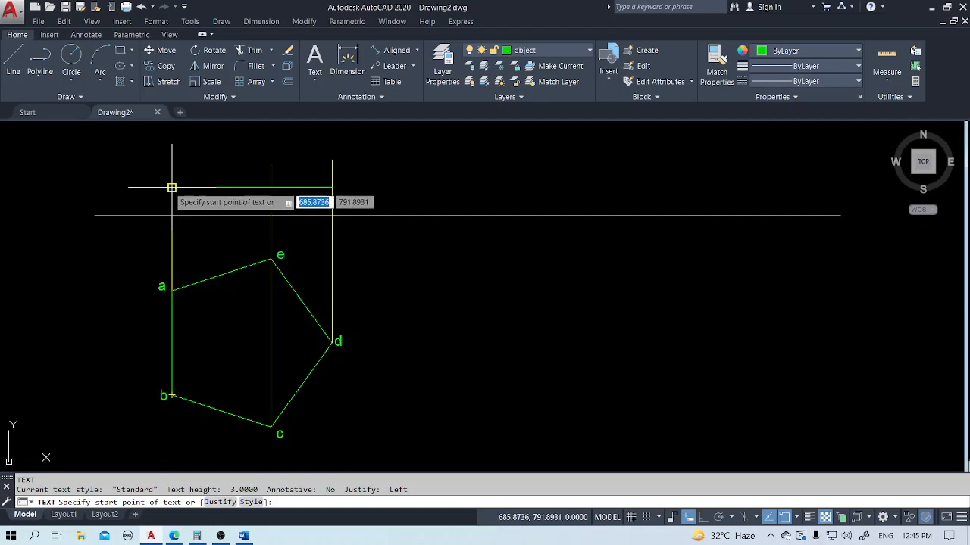
pyautogui.click(145, 184)
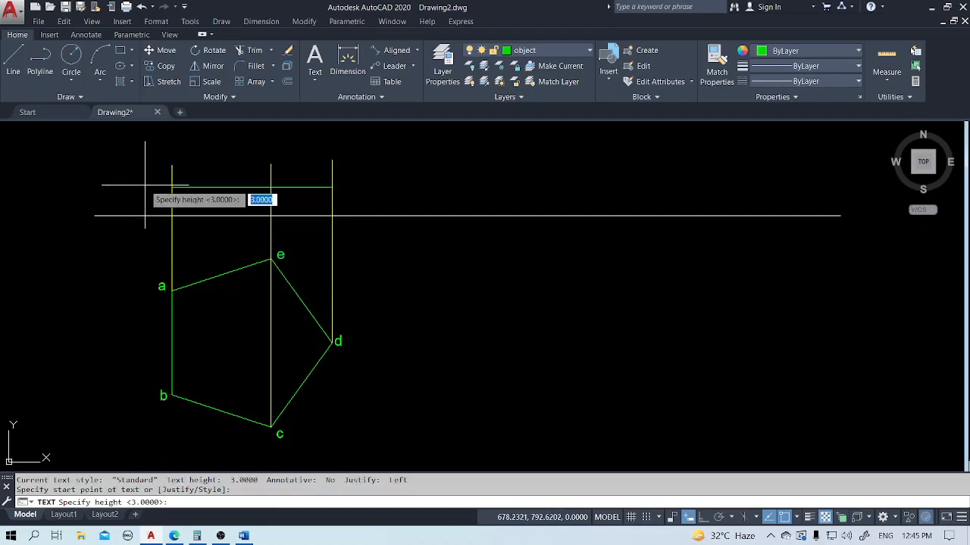
pyautogui.write('6')
pyautogui.press('Escape')
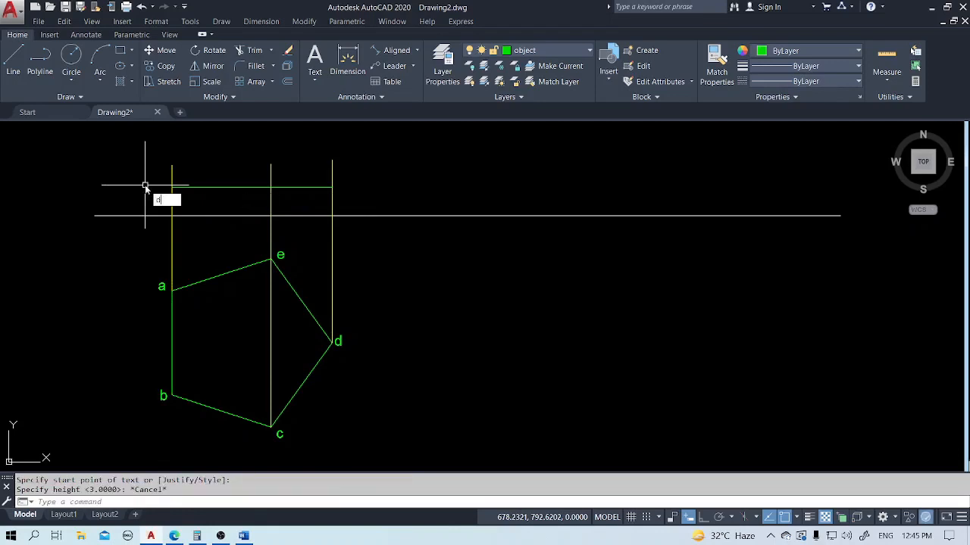
# Step: Label the front view's end above corner a as b',a' with text of height 3 and rotation 0
pyautogui.press('Return')
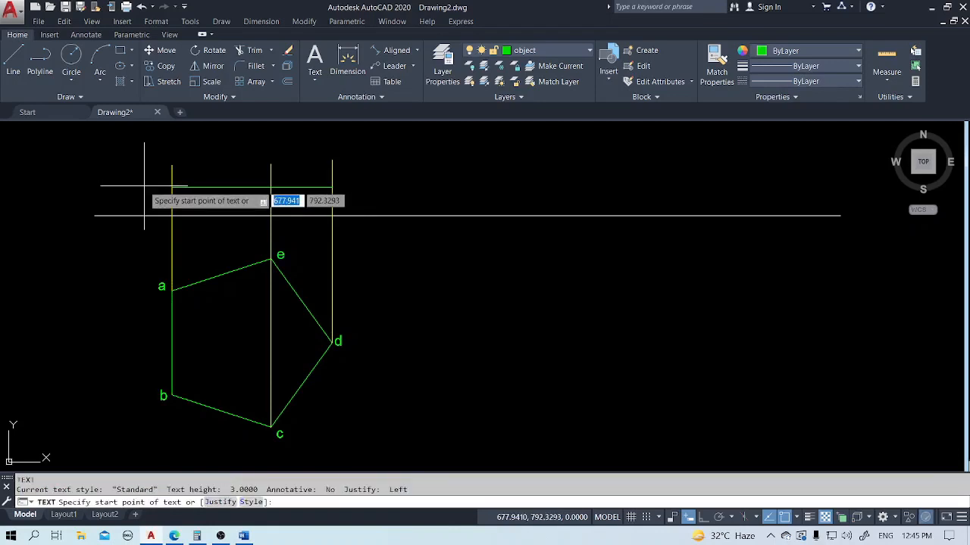
pyautogui.click(145, 184)
pyautogui.press('Return')
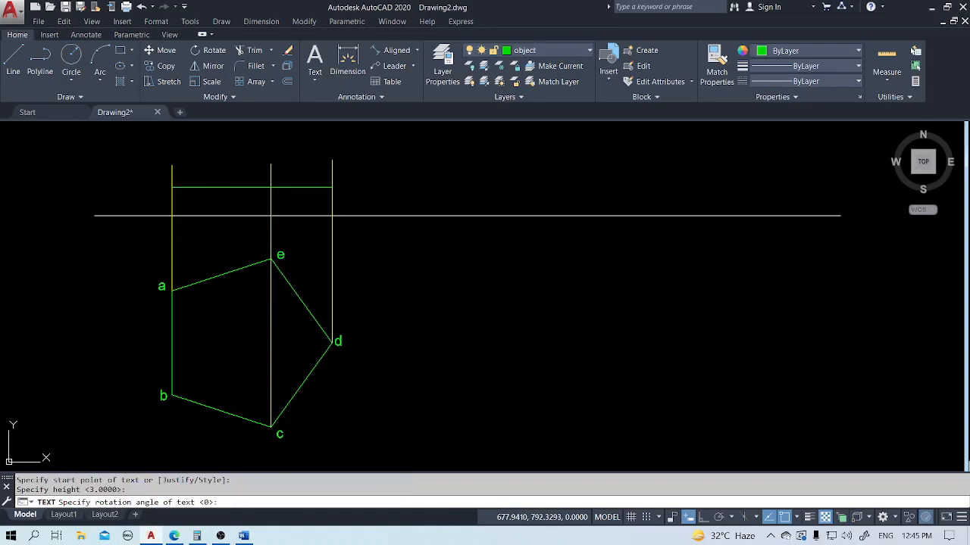
pyautogui.press('Return')
pyautogui.write('b')
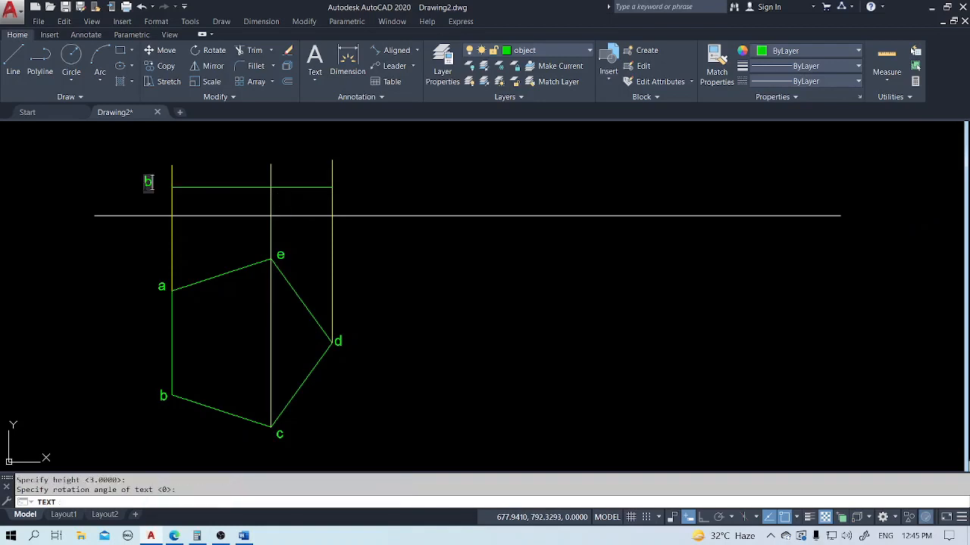
pyautogui.write("',a,")
pyautogui.press('BackSpace')
pyautogui.write("'")
# Step: Add the labels c',e' at the middle projector and d' at the far end of the front view line
pyautogui.click(240, 171)
pyautogui.write("c',e")
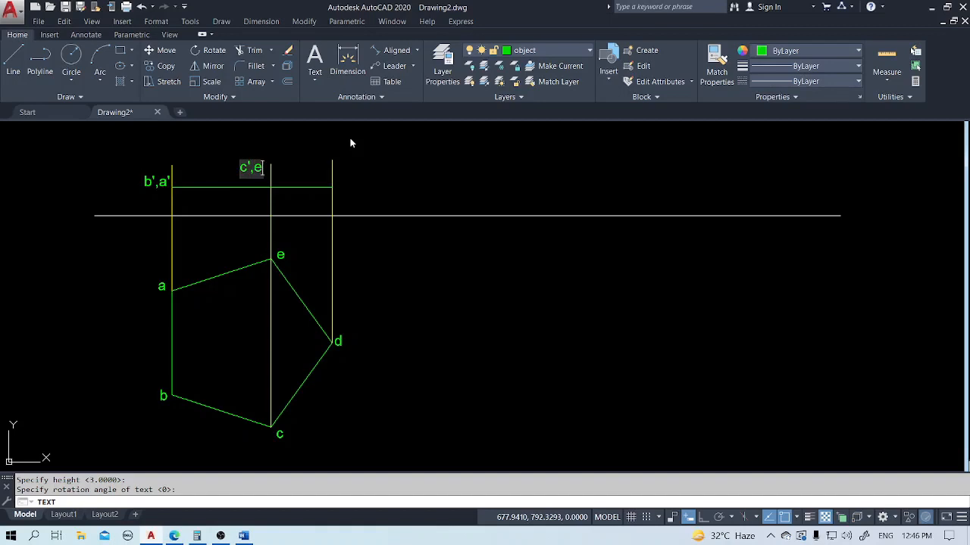
pyautogui.write("'")
pyautogui.click(344, 182)
pyautogui.write('d')
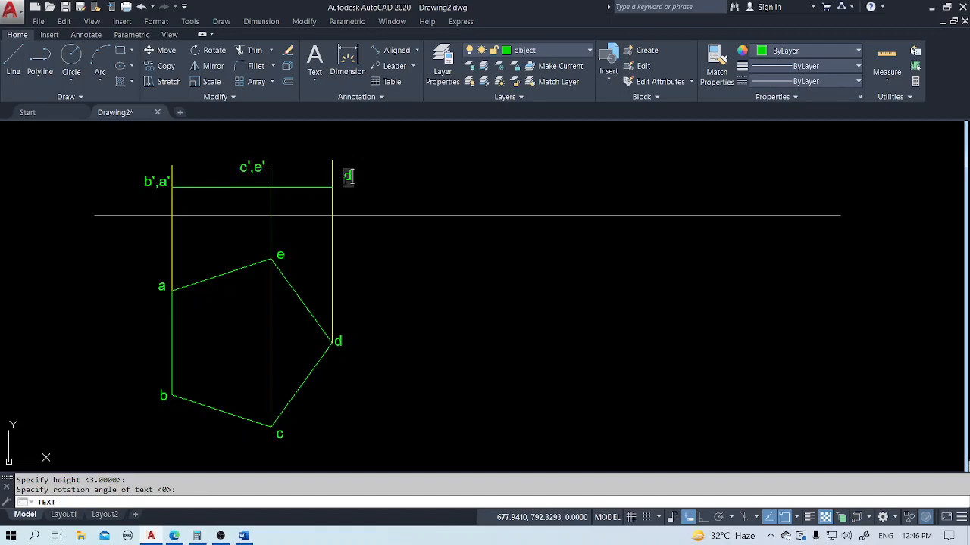
pyautogui.write("'")
pyautogui.press('Return')
pyautogui.press('Return')
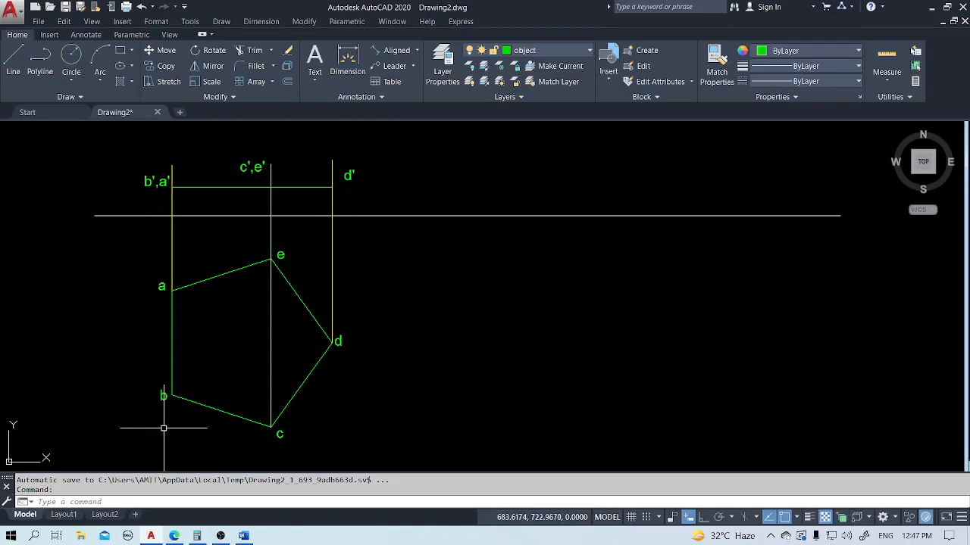
pyautogui.scroll(-2, 249, 362)
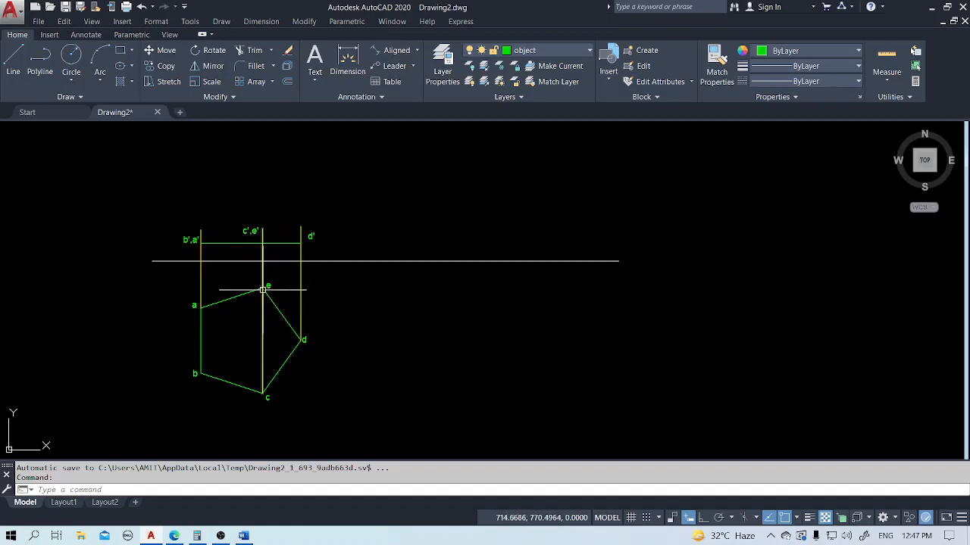
pyautogui.scroll(2, 264, 281)
pyautogui.moveTo(270, 339); pyautogui.dragTo(268, 310, button='middle')
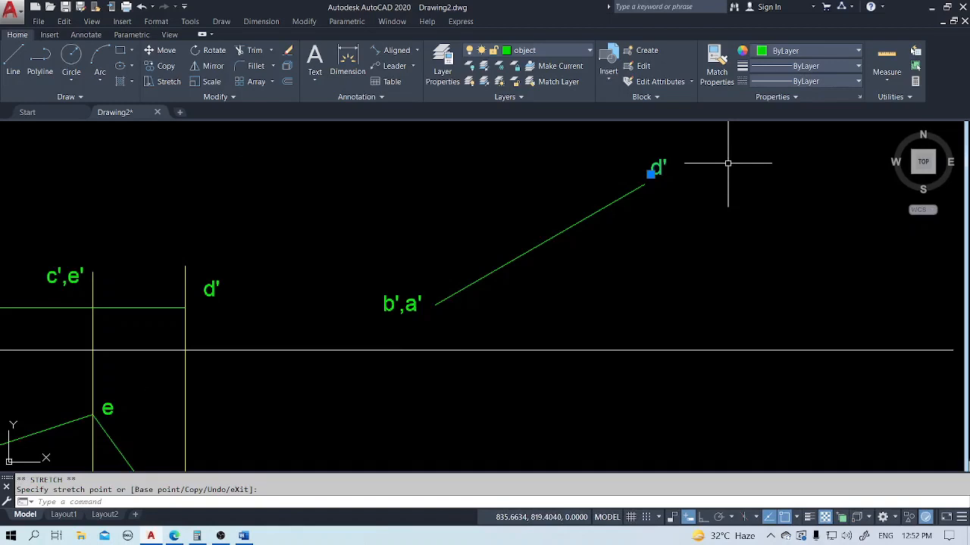
pyautogui.press('Escape')
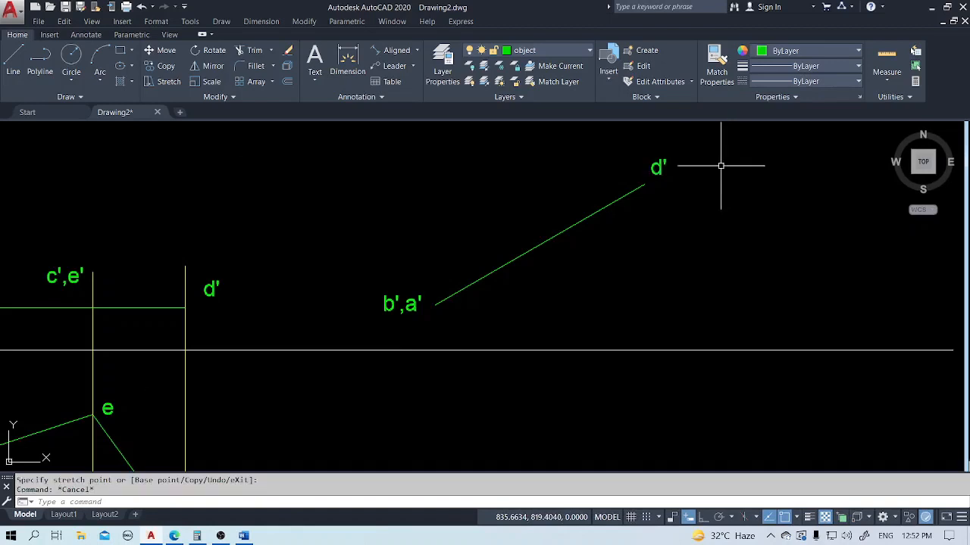
# Step: Check the angle between the inclined front view line and the reference line with a temporary angular dimension
pyautogui.scroll(-2, 719, 232)
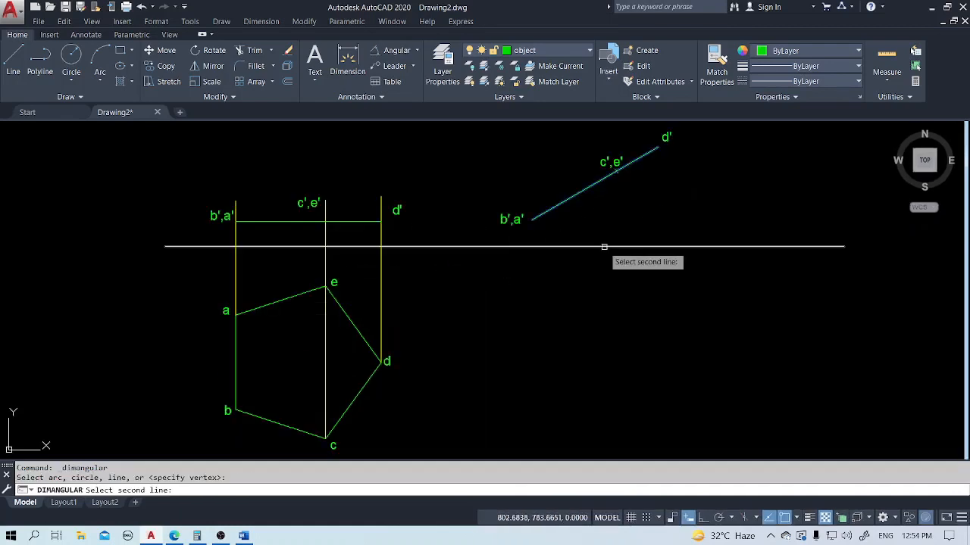
pyautogui.click(605, 247)
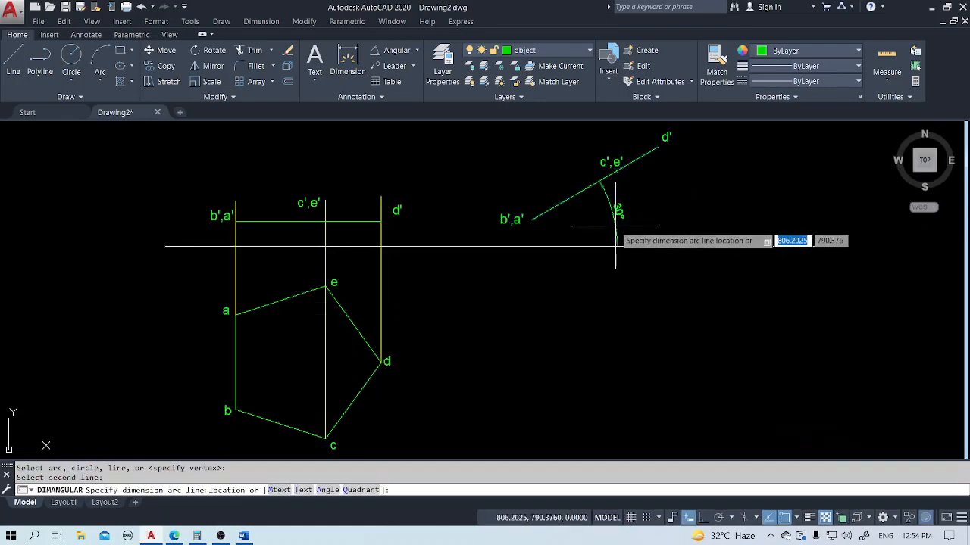
pyautogui.press('Escape')
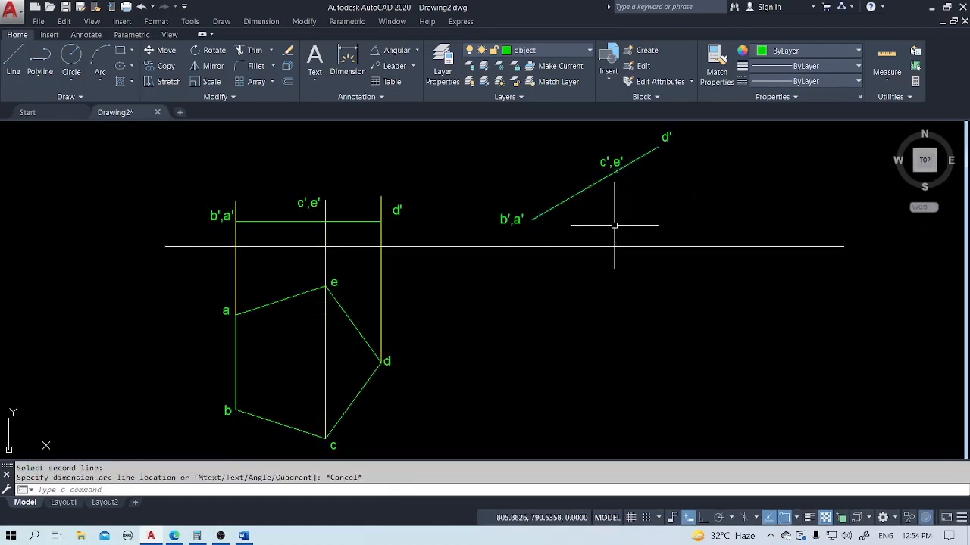
# Step: On the construction line layer, draw a vertical projector about 73 units long down from the inclined front view's b',a' end
pyautogui.click(523, 52)
pyautogui.click(530, 76)
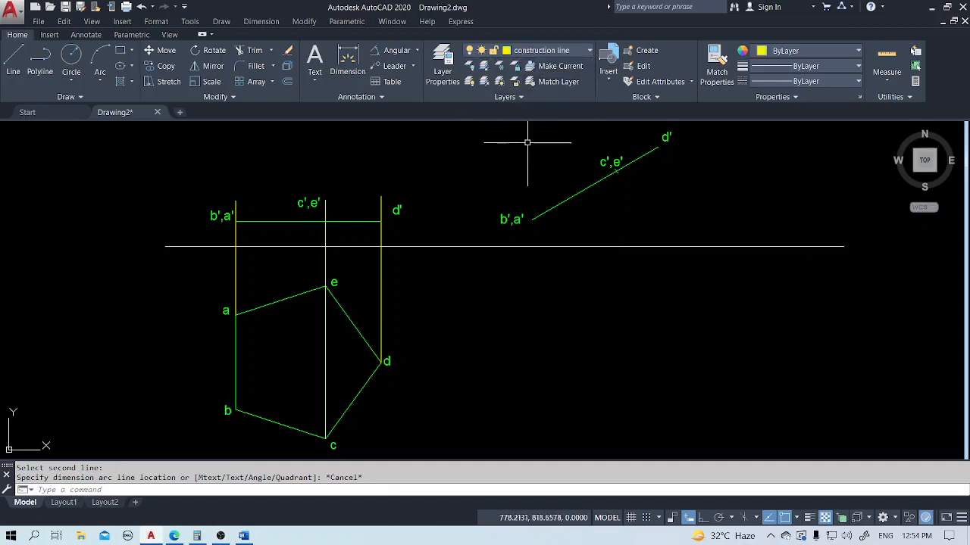
pyautogui.write('l')
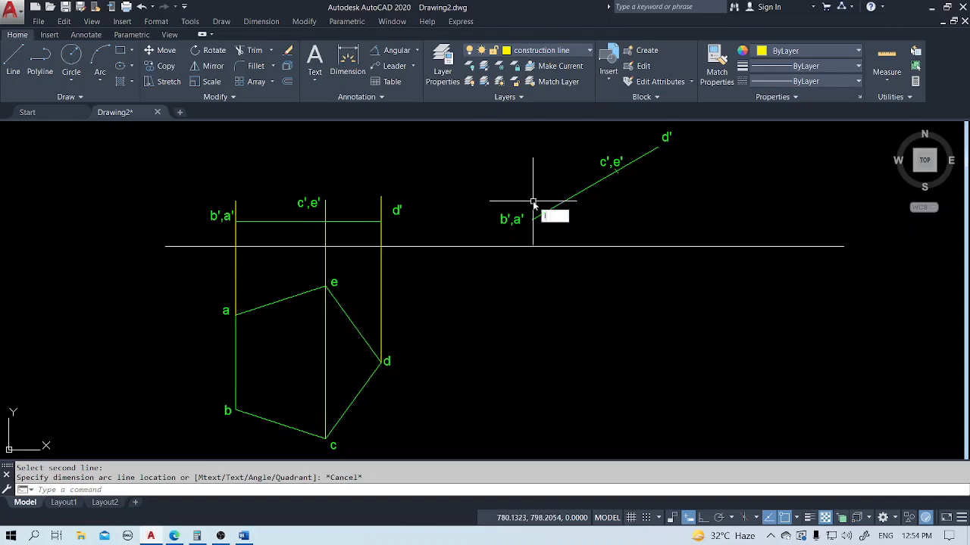
pyautogui.press('Return')
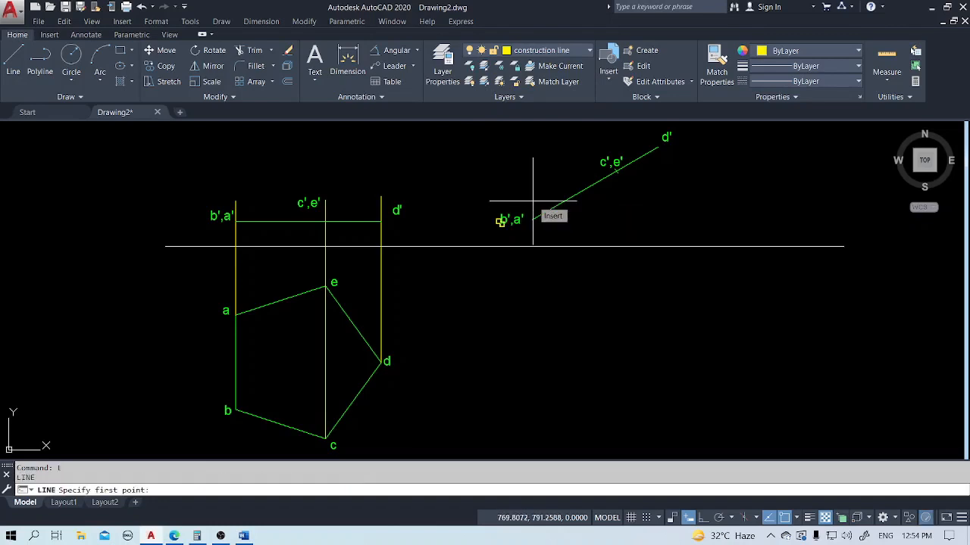
pyautogui.click(532, 220)
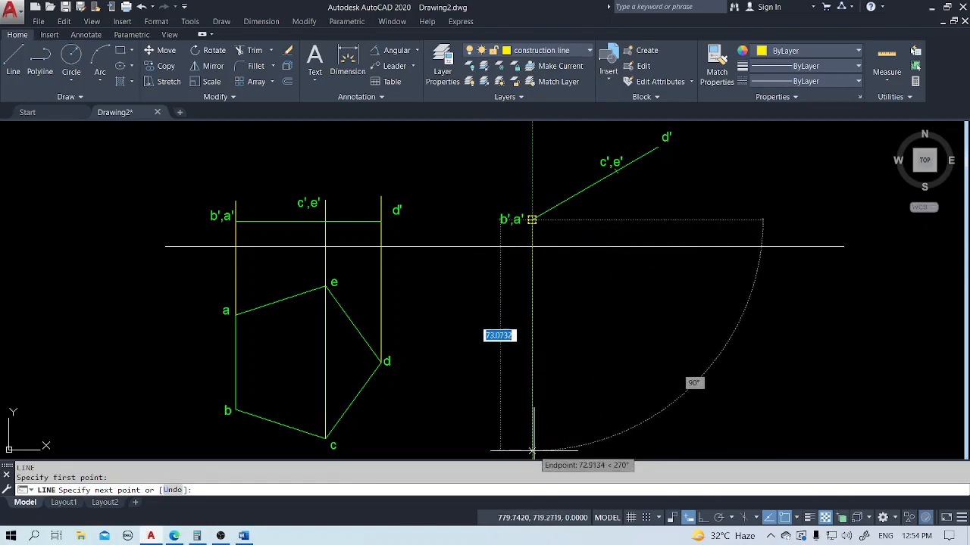
pyautogui.click(533, 452)
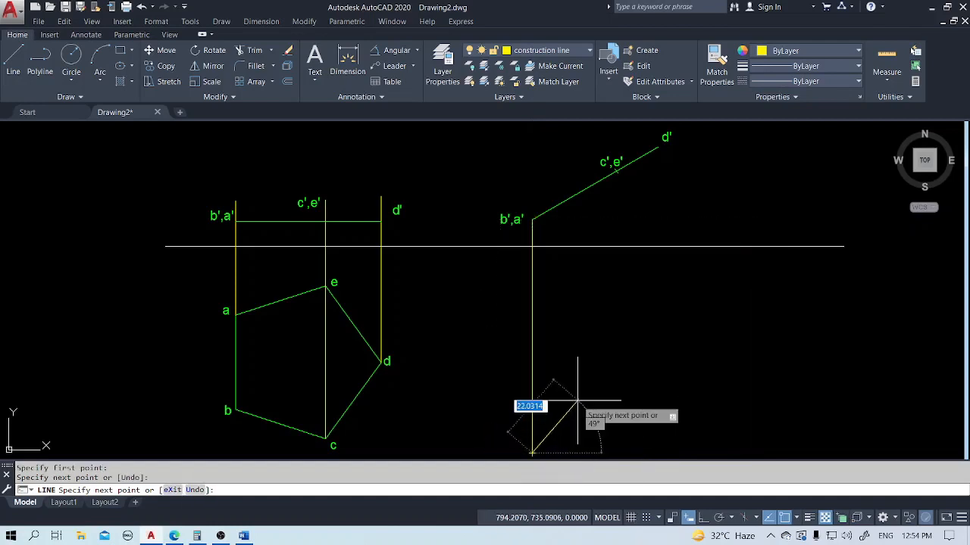
pyautogui.press('Return')
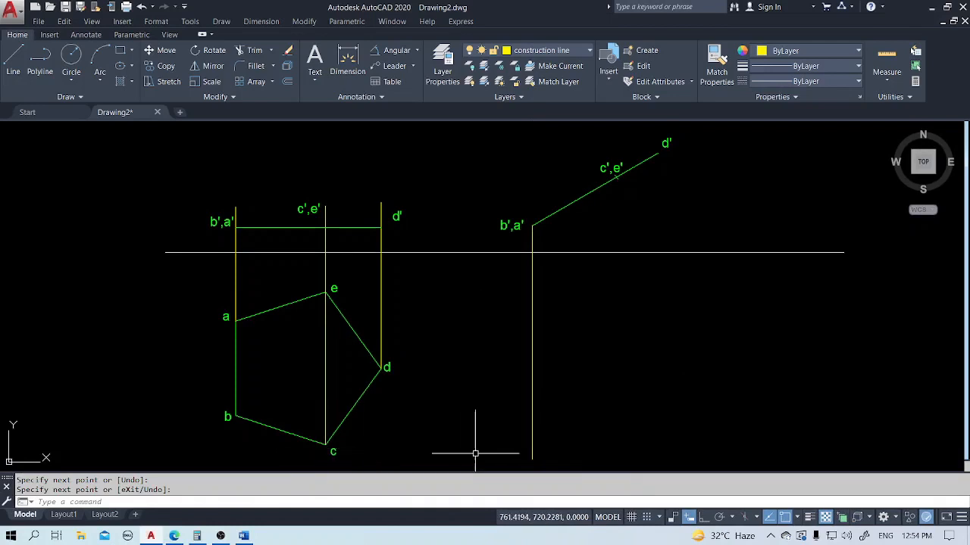
# Step: Draw vertical projectors down from c',e' (about 89 units) and d' (about 96 units) on the inclined front view
pyautogui.press('Return')
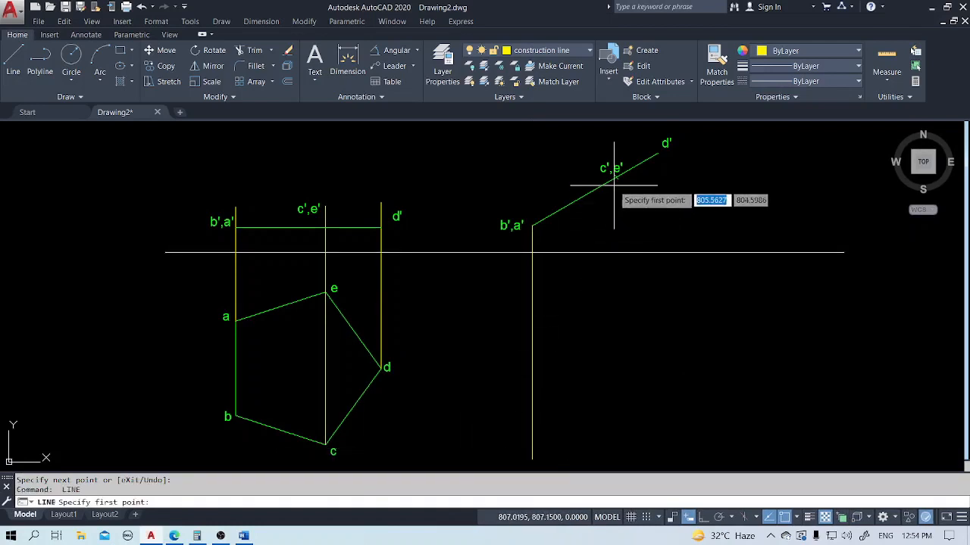
pyautogui.scroll(2, 617, 178)
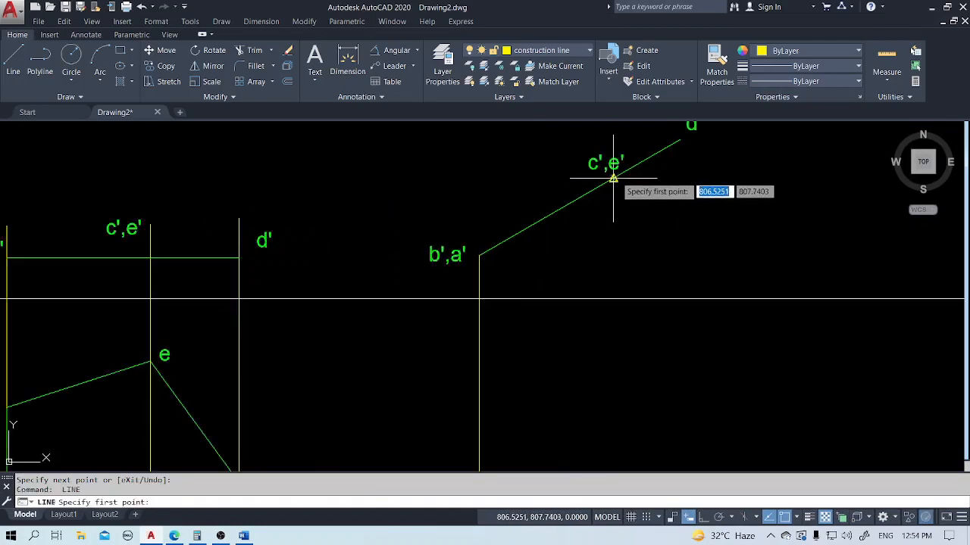
pyautogui.click(614, 179)
pyautogui.scroll(-4, 614, 178)
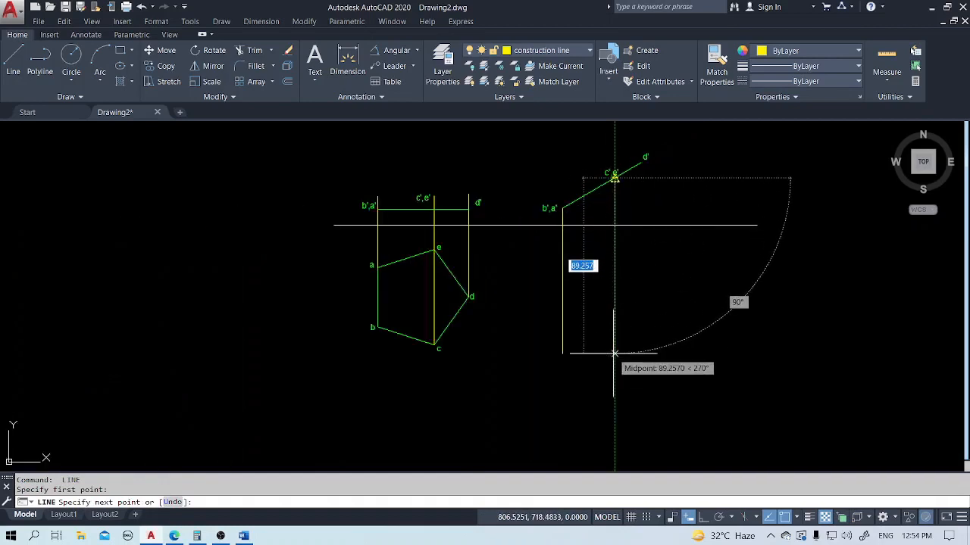
pyautogui.click(613, 353)
pyautogui.press('Return')
pyautogui.press('Return')
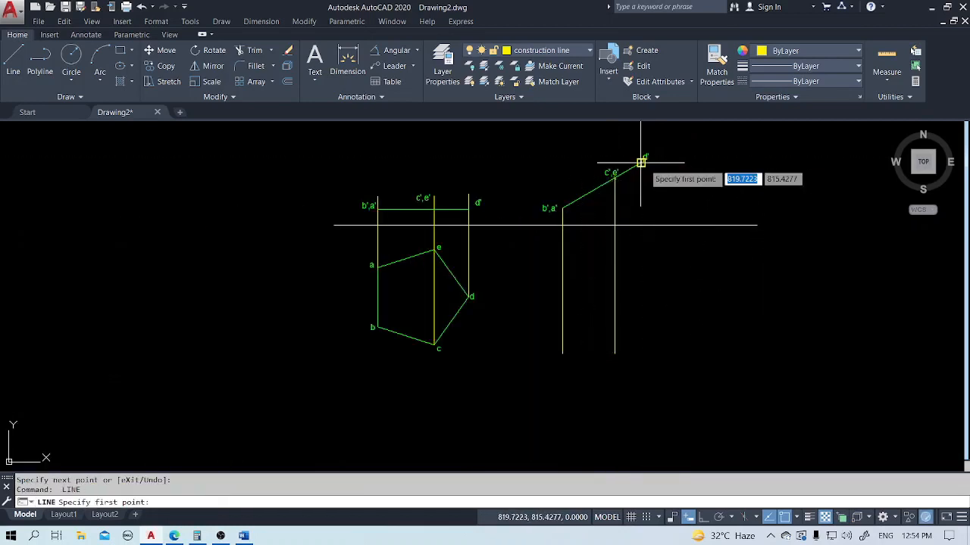
pyautogui.click(641, 162)
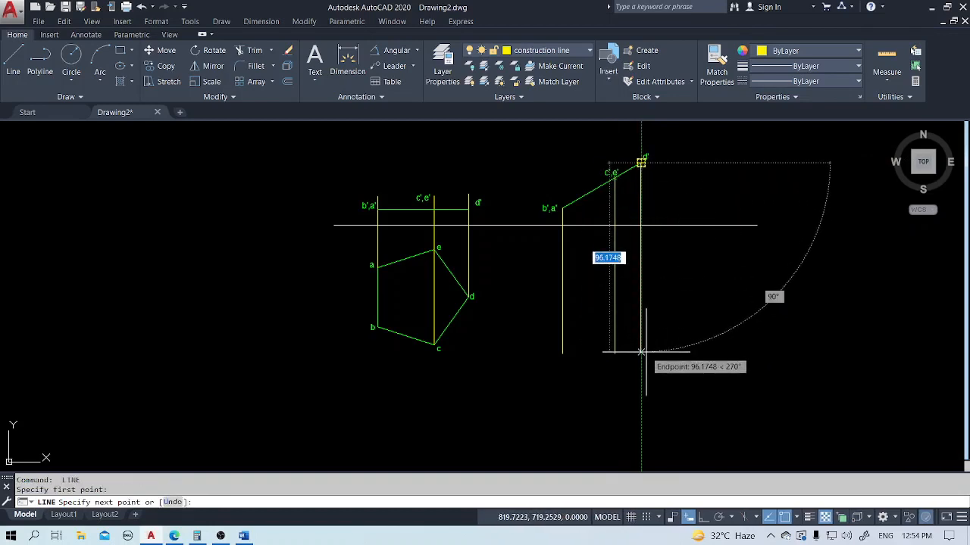
pyautogui.click(641, 353)
pyautogui.press('Return')
# Step: With Ortho on, draw a horizontal projector from pentagon corner e across to just past the vertical projector of d'
pyautogui.press('Return')
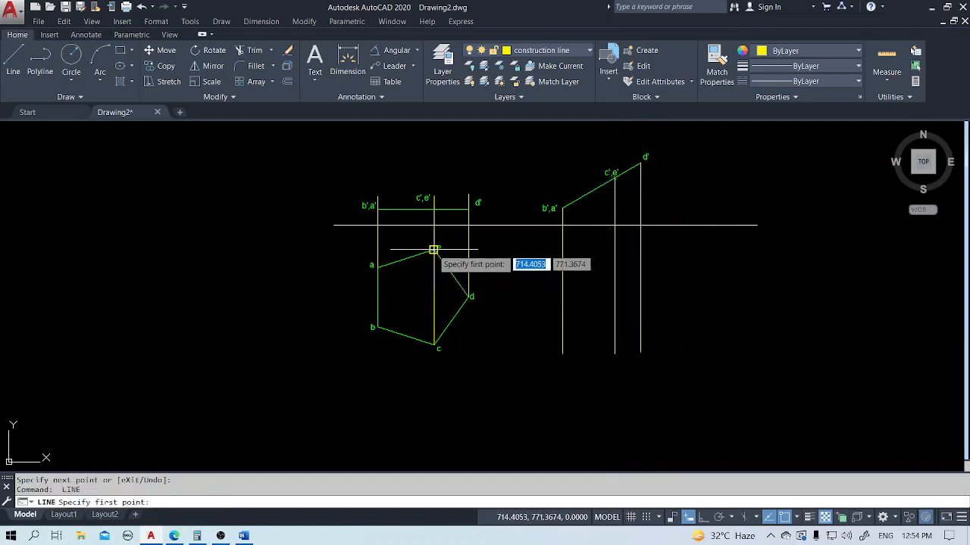
pyautogui.click(434, 250)
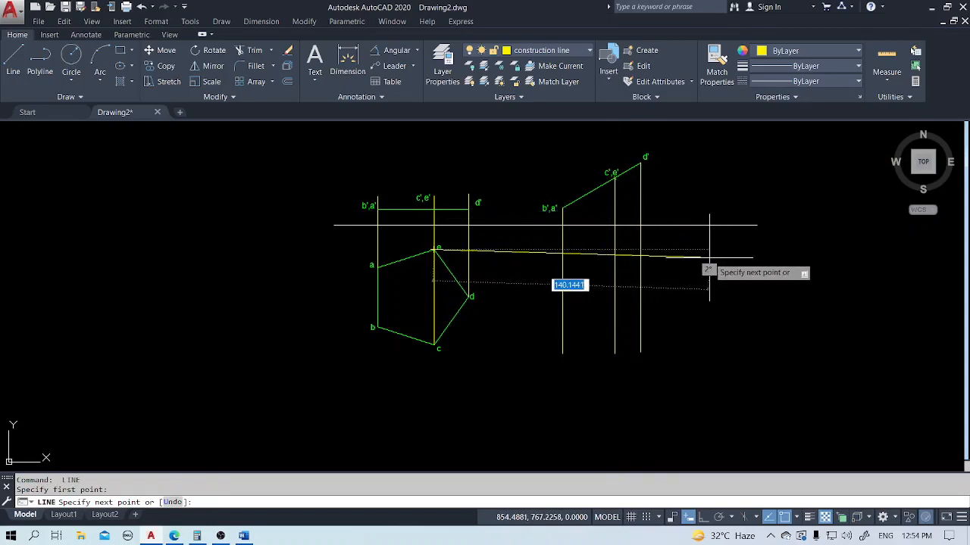
pyautogui.press('F8')
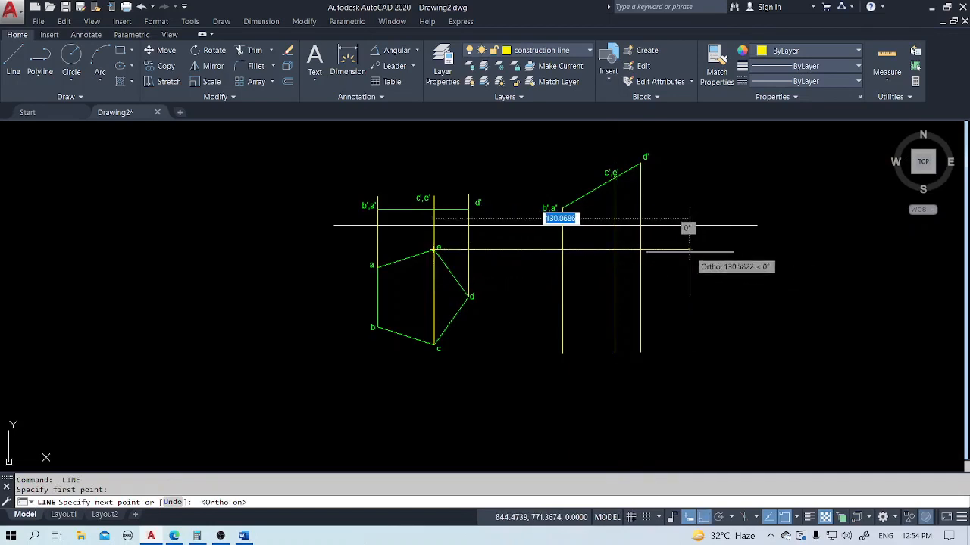
pyautogui.click(666, 249)
pyautogui.press('Return')
# Step: Draw horizontal projectors from corner a past the b',a' projector and from corner d past the d' projector
pyautogui.press('Return')
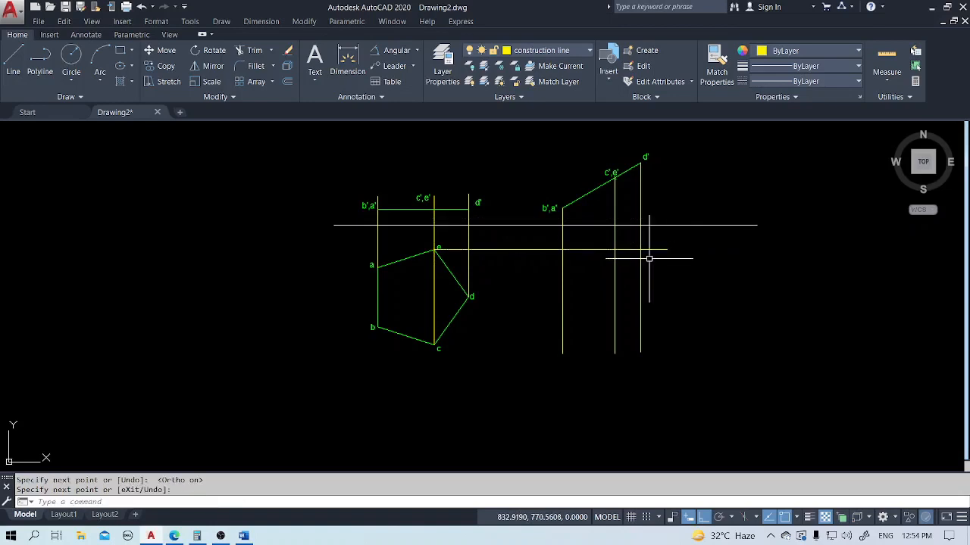
pyautogui.click(377, 267)
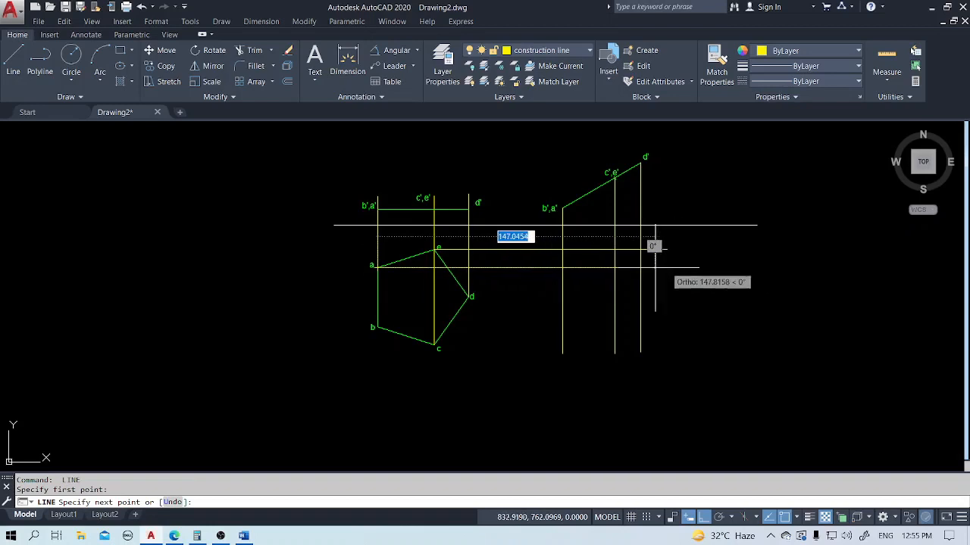
pyautogui.click(582, 266)
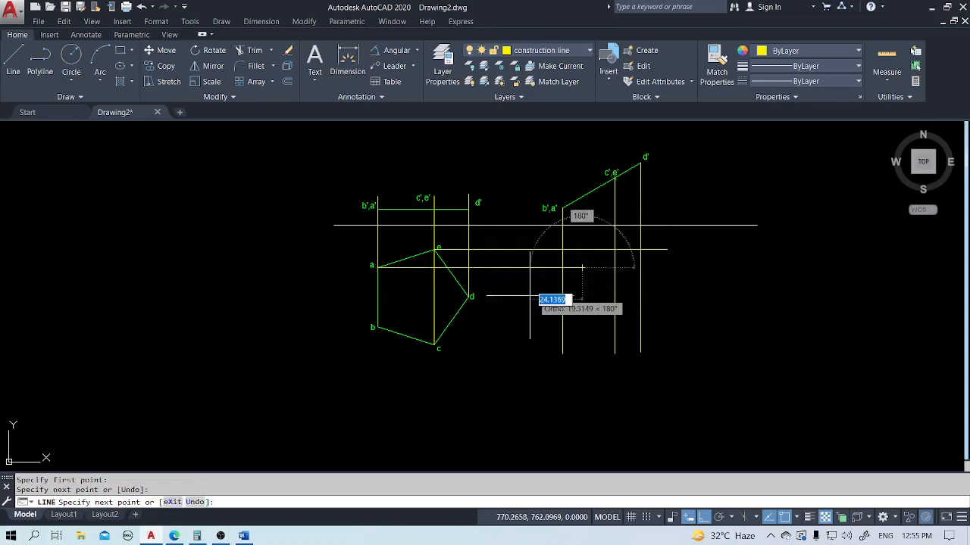
pyautogui.press('Return')
pyautogui.press('Return')
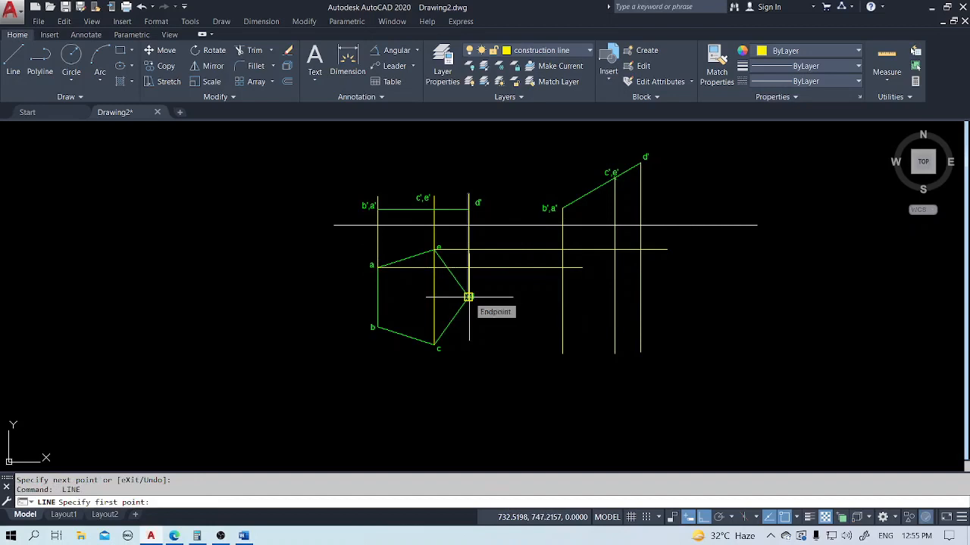
pyautogui.click(468, 297)
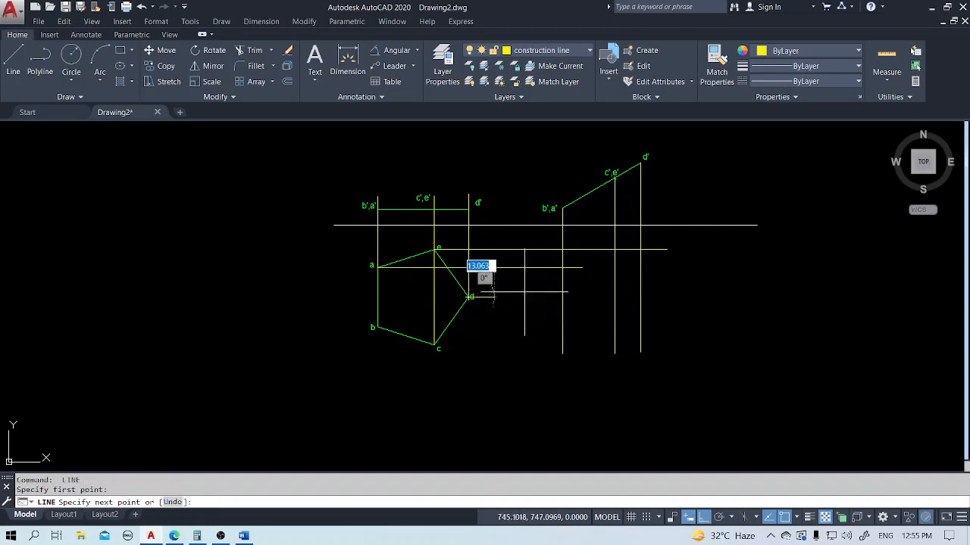
pyautogui.click(671, 297)
pyautogui.press('Return')
# Step: Draw horizontal projectors from corner c past the c',e' projector and from corner b past the b',a' projector
pyautogui.press('Return')
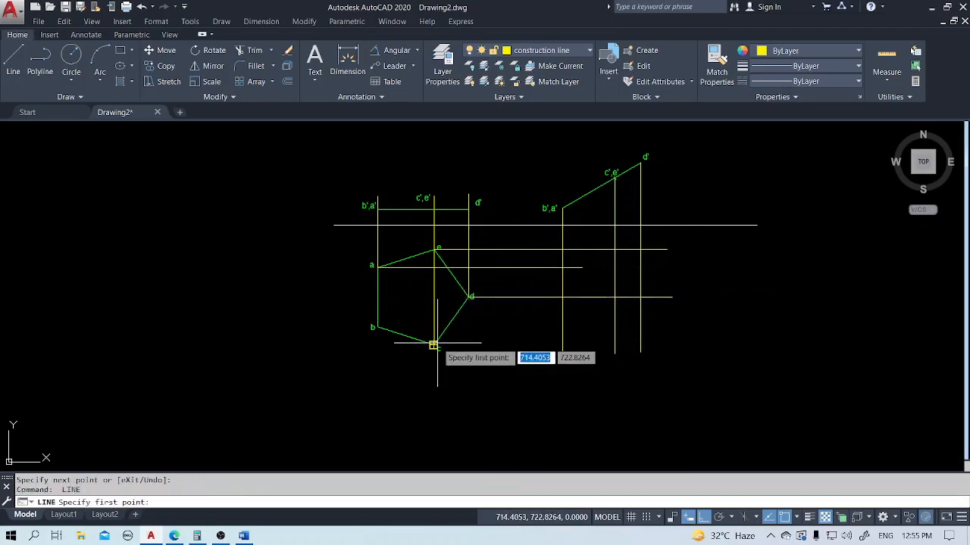
pyautogui.click(432, 346)
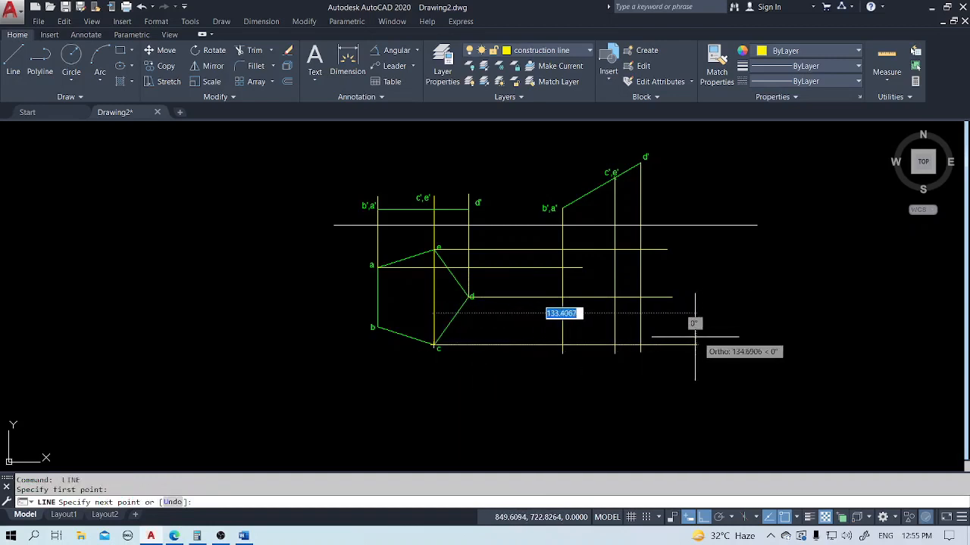
pyautogui.click(630, 346)
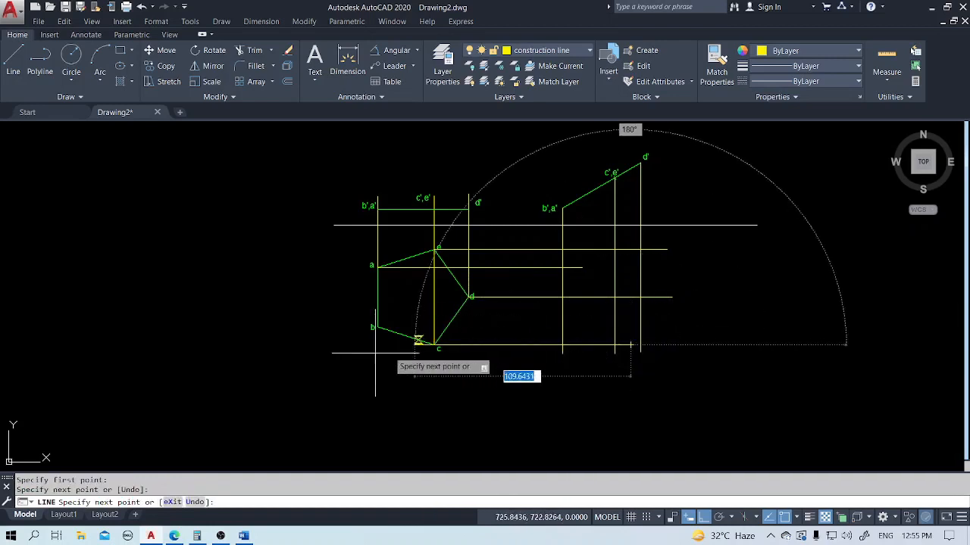
pyautogui.press('Return')
pyautogui.press('Return')
pyautogui.click(377, 328)
pyautogui.click(434, 345)
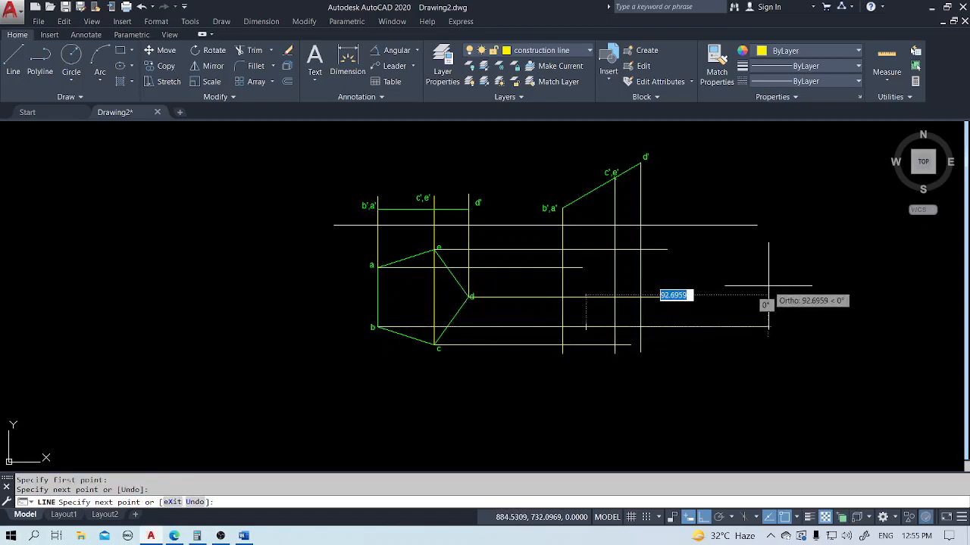
pyautogui.press('Escape')
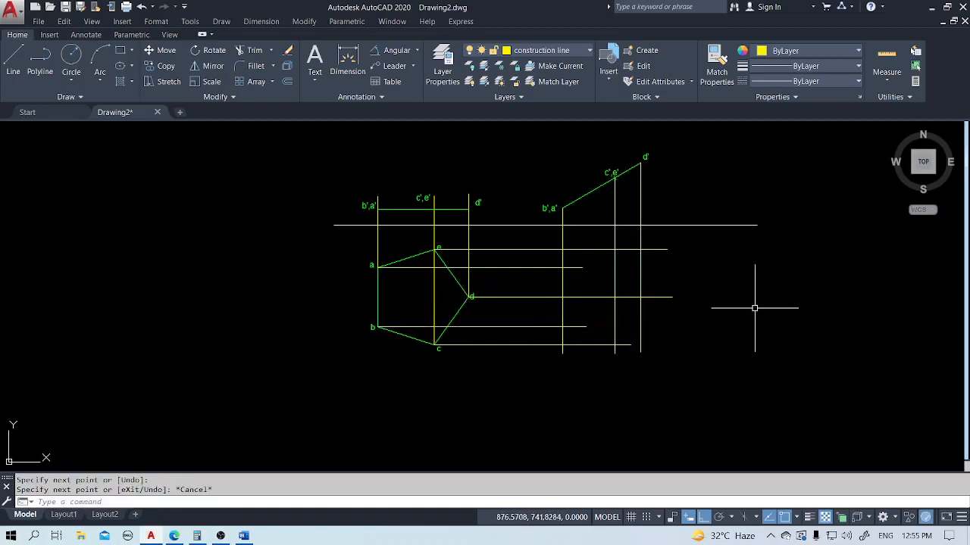
# Step: Copy the label e to the intersection of corner e's horizontal projector with the vertical projector from c',e'
pyautogui.scroll(2, 755, 304)
pyautogui.moveTo(743, 288); pyautogui.dragTo(769, 350, button='middle')
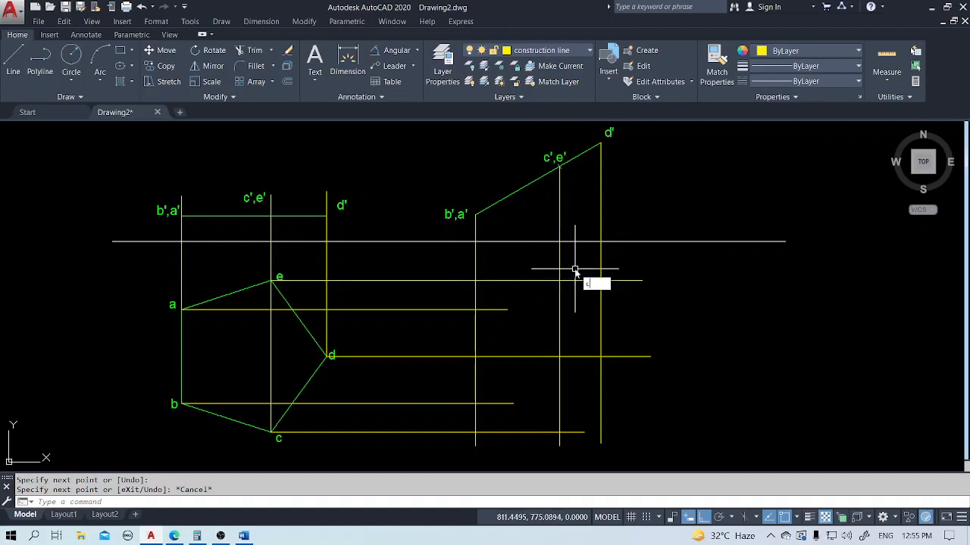
pyautogui.write('o')
pyautogui.press('Return')
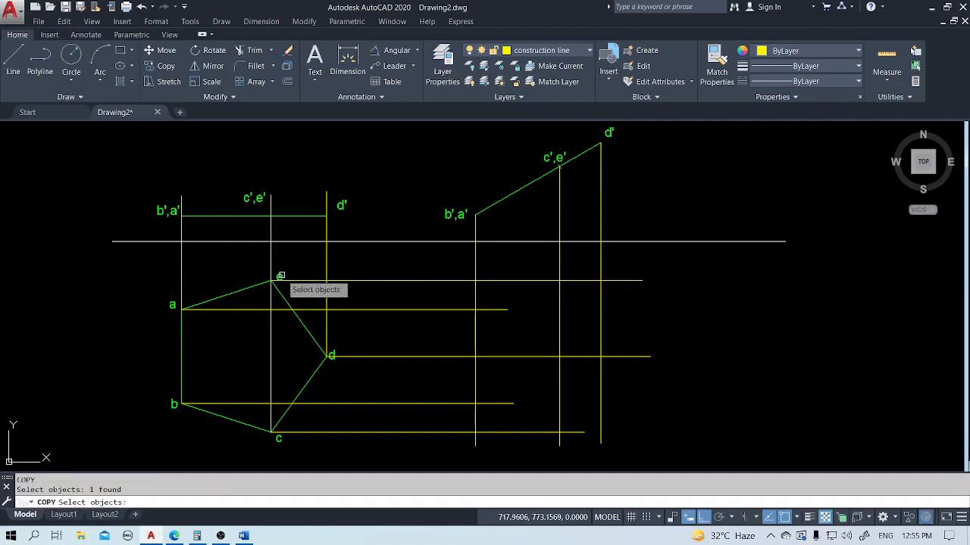
pyautogui.press('Return')
pyautogui.click(274, 279)
pyautogui.scroll(6, 558, 257)
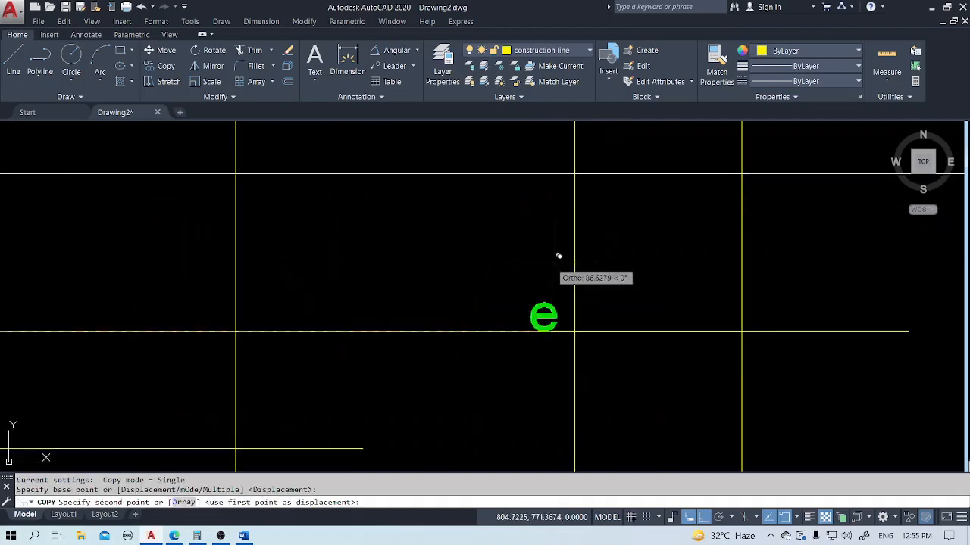
pyautogui.click(610, 318)
pyautogui.scroll(-6, 634, 227)
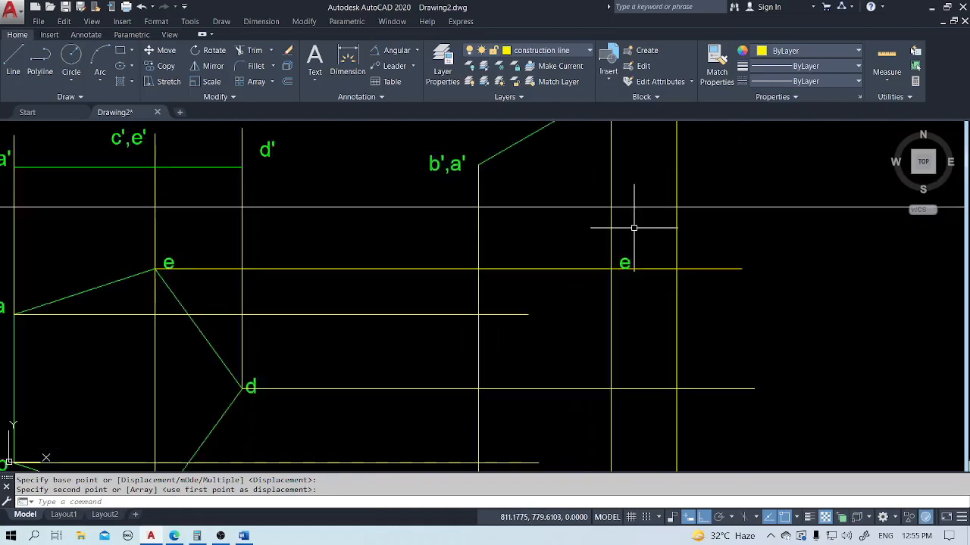
# Step: Copy the label a beside the intersection of its horizontal projector with the b',a' projector, placing it just below the line with Ortho off
pyautogui.moveTo(649, 288); pyautogui.dragTo(619, 305, button='middle')
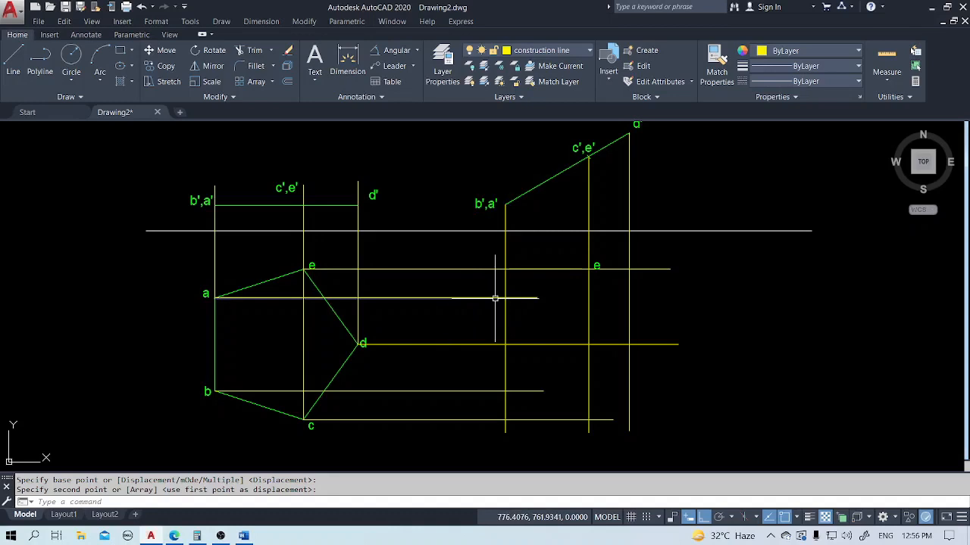
pyautogui.write('co')
pyautogui.press('Return')
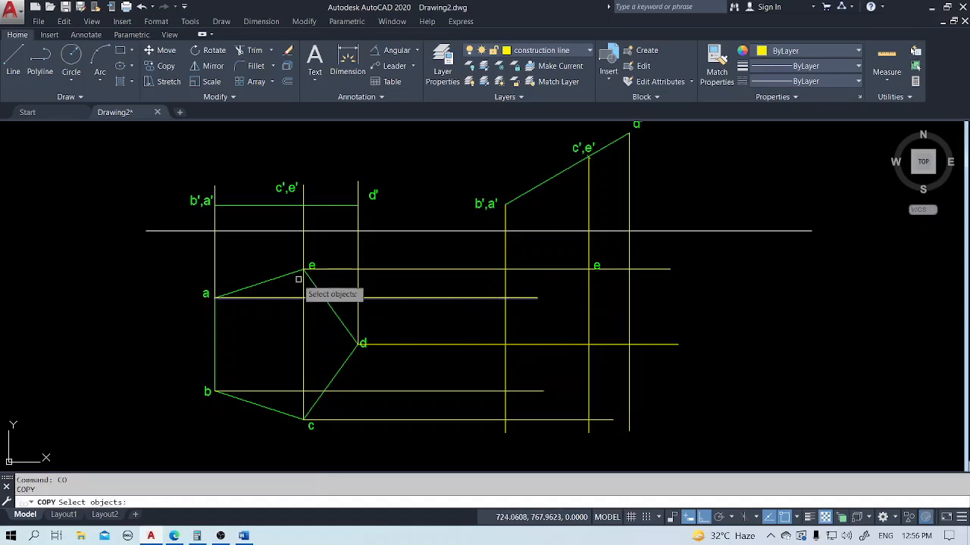
pyautogui.click(212, 297)
pyautogui.press('Return')
pyautogui.click(212, 296)
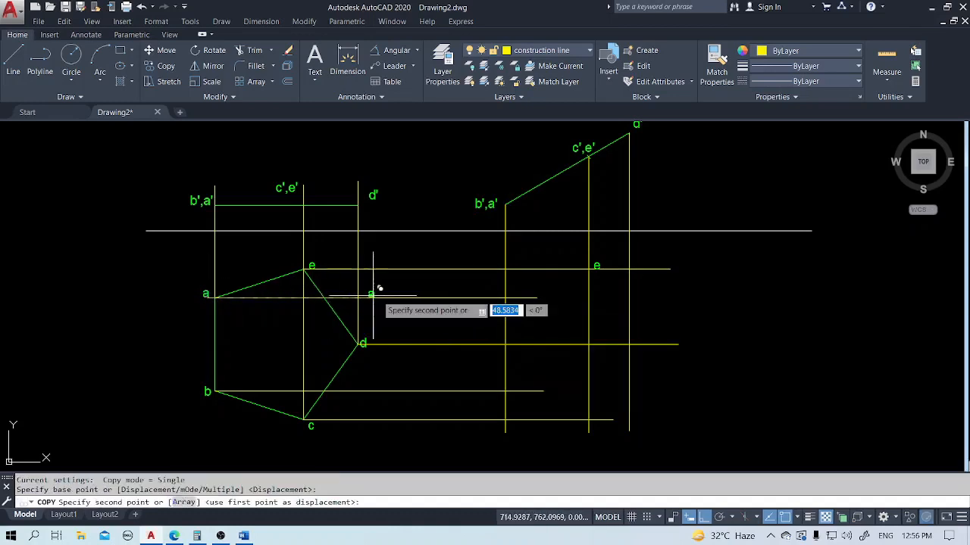
pyautogui.scroll(2, 493, 288)
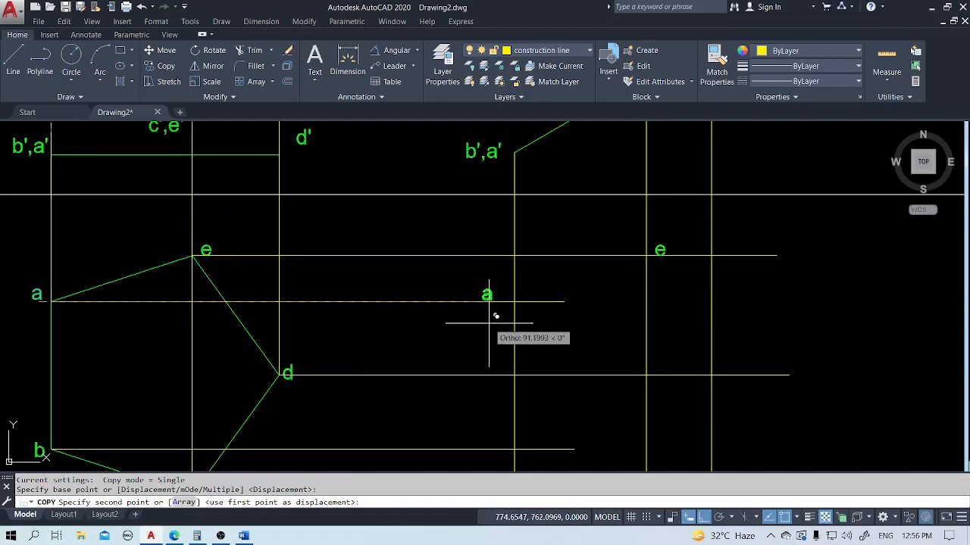
pyautogui.press('F8')
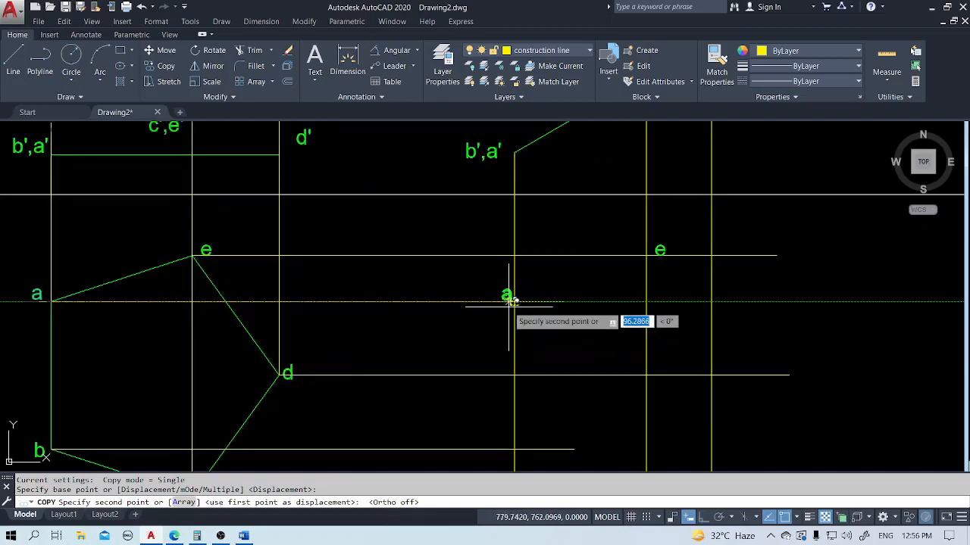
pyautogui.click(501, 316)
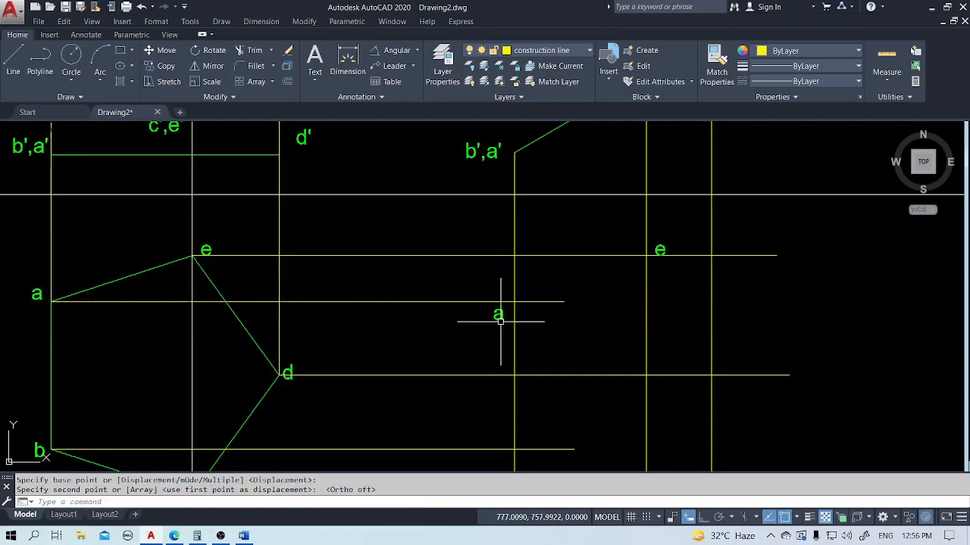
pyautogui.scroll(-4, 560, 269)
pyautogui.scroll(2, 559, 332)
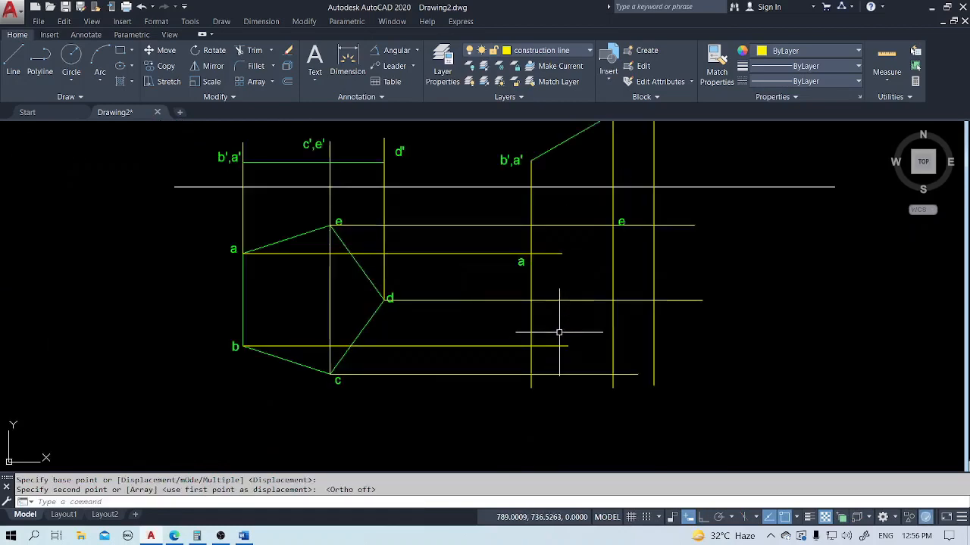
# Step: Copy the label d to just above the intersection of corner d's horizontal projector with the vertical projector from d'
pyautogui.moveTo(566, 278); pyautogui.dragTo(474, 331, button='middle')
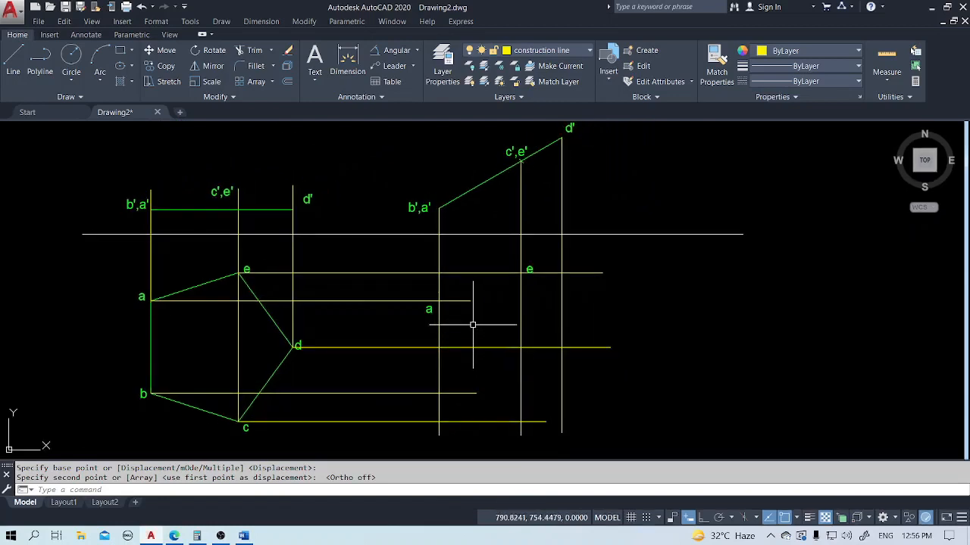
pyautogui.write('o')
pyautogui.press('Return')
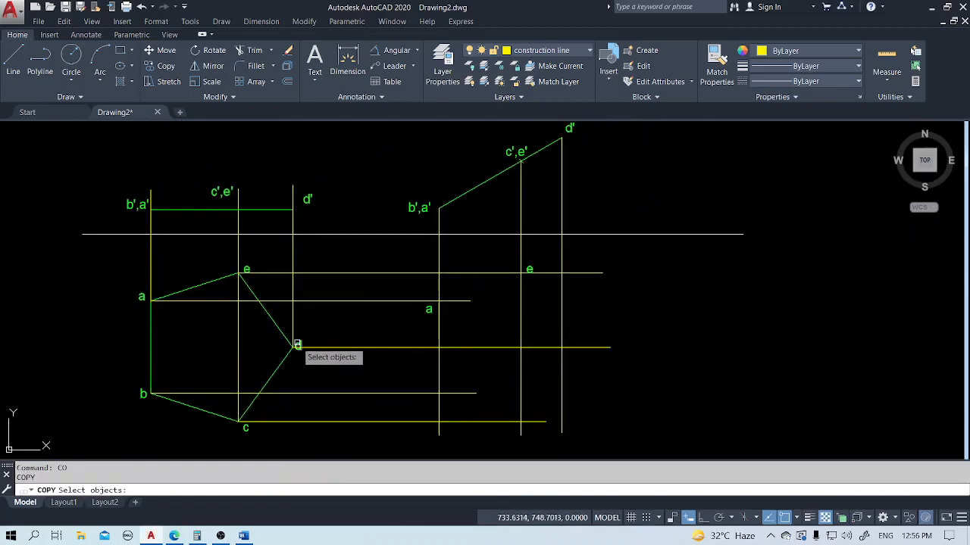
pyautogui.click(299, 344)
pyautogui.press('Return')
pyautogui.click(297, 343)
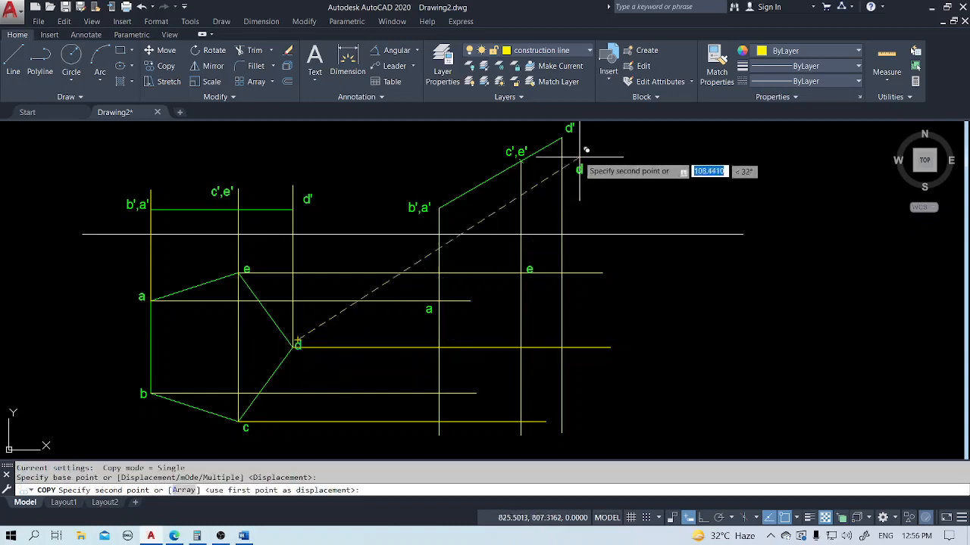
pyautogui.scroll(2, 573, 340)
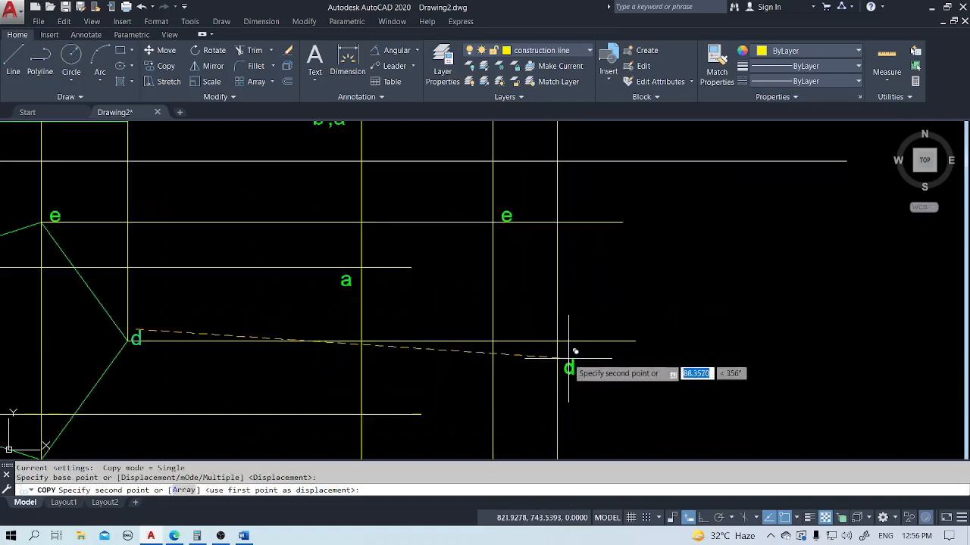
pyautogui.click(567, 318)
pyautogui.scroll(-2, 600, 328)
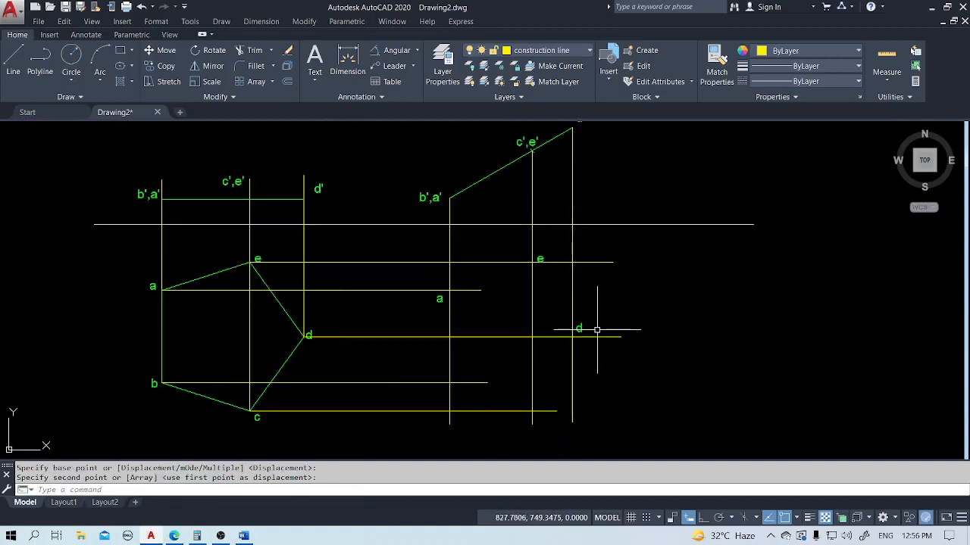
# Step: Copy the label c to just below the intersection of corner c's horizontal projector with the vertical projector from c',e'
pyautogui.write('c')
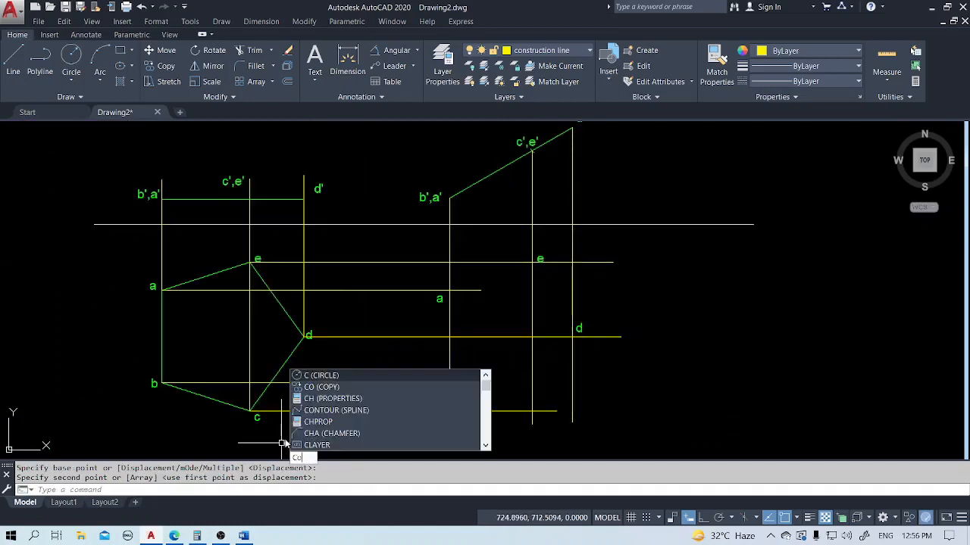
pyautogui.write('o')
pyautogui.press('Return')
pyautogui.click(256, 421)
pyautogui.press('Return')
pyautogui.click(256, 419)
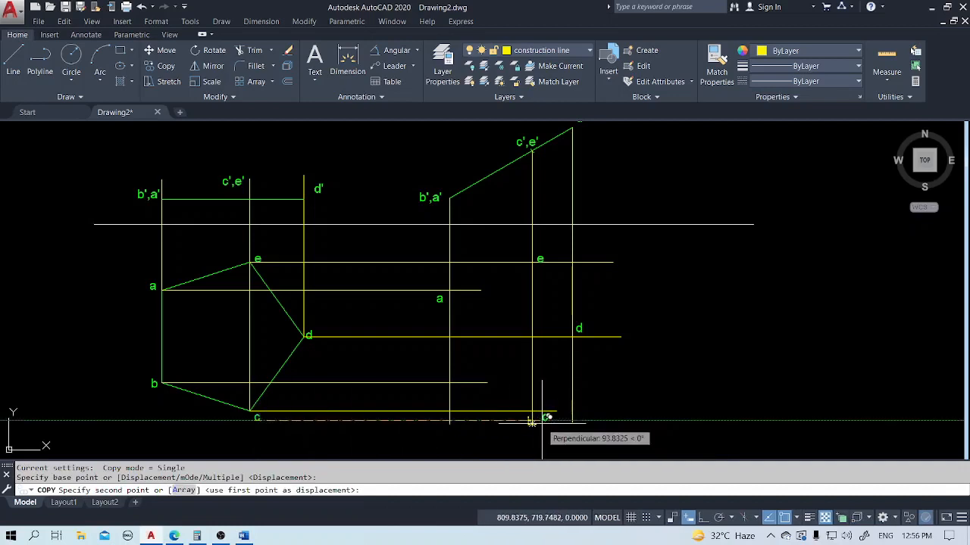
pyautogui.scroll(6, 534, 418)
pyautogui.click(520, 418)
pyautogui.scroll(-6, 520, 418)
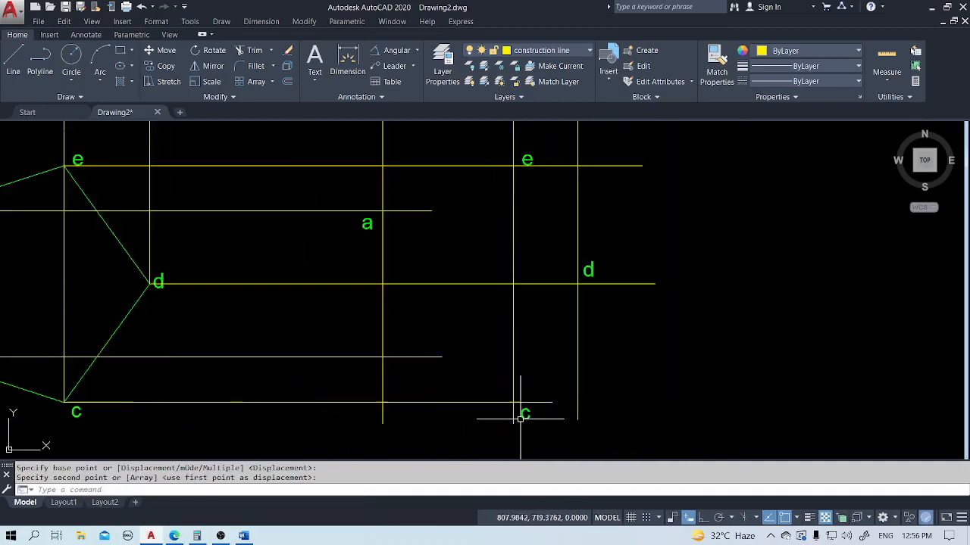
# Step: Copy the label b to just below the intersection of corner b's horizontal projector with the vertical projector from b',a'
pyautogui.scroll(2, 362, 418)
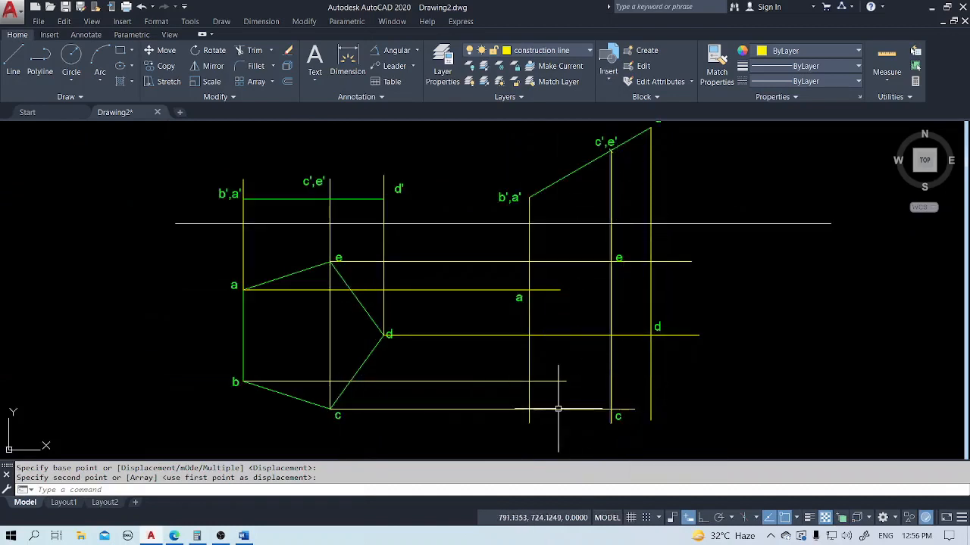
pyautogui.press('Return')
pyautogui.click(236, 380)
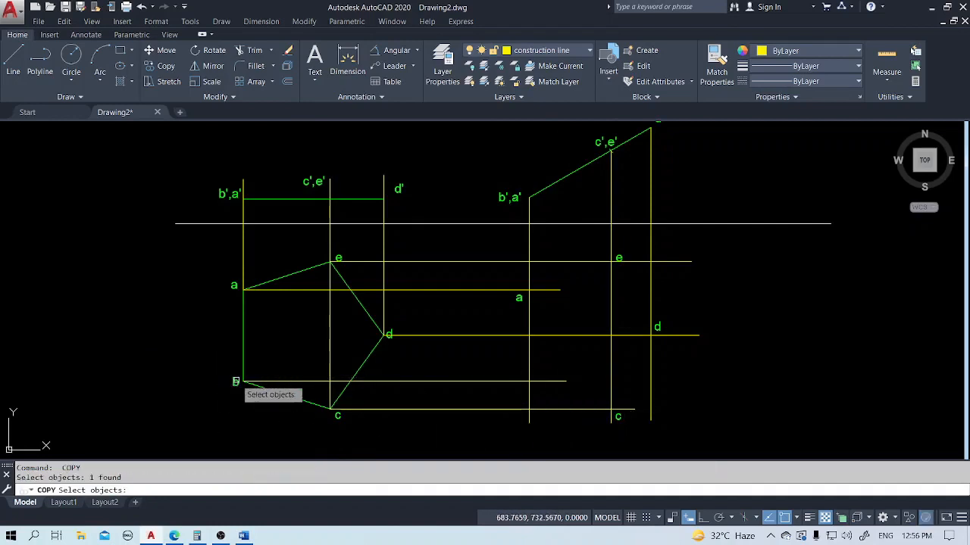
pyautogui.press('Return')
pyautogui.click(237, 380)
pyautogui.scroll(4, 509, 383)
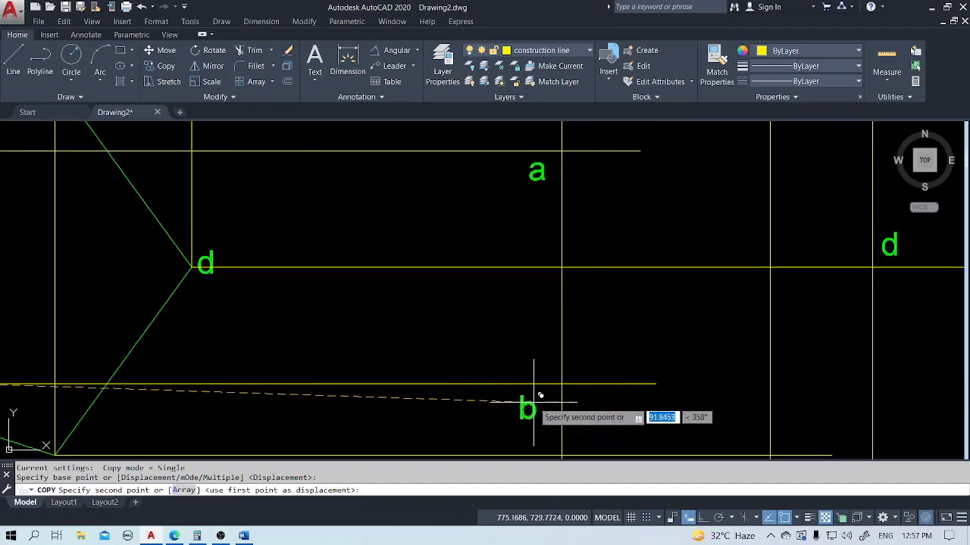
pyautogui.click(550, 390)
pyautogui.scroll(-2, 702, 368)
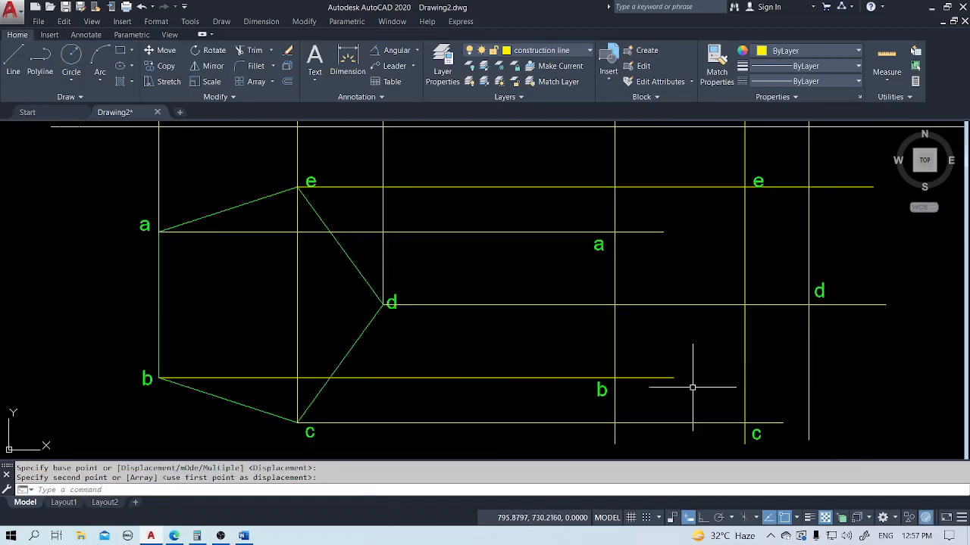
pyautogui.scroll(-2, 692, 387)
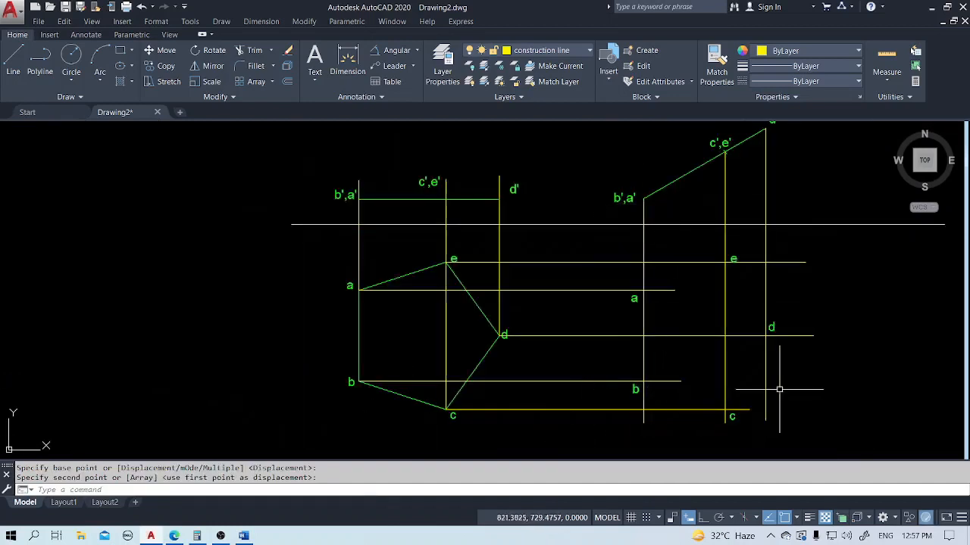
# Step: Draw the second top view on the object layer as a closed line outline through intersections a, e, d, c, b and back to a
pyautogui.moveTo(835, 394); pyautogui.dragTo(688, 404, button='middle')
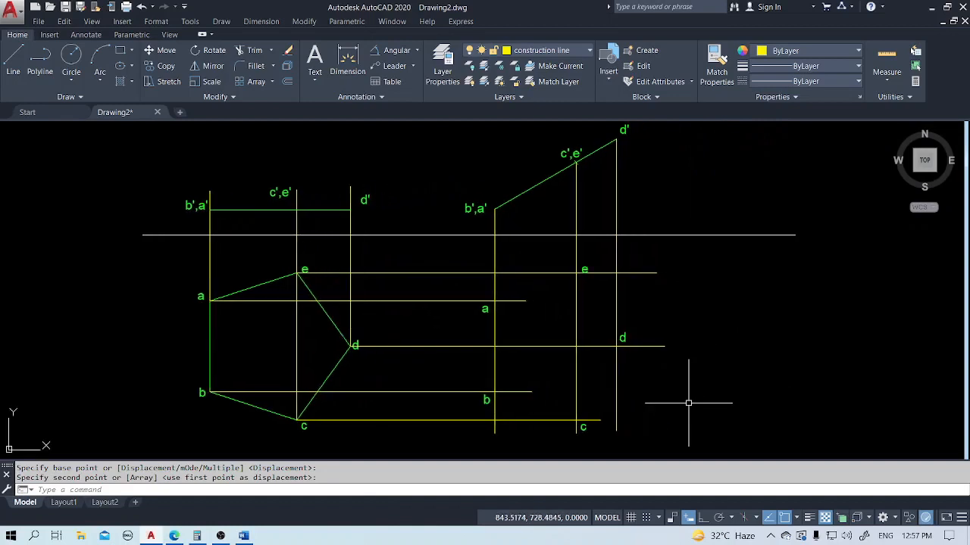
pyautogui.click(543, 50)
pyautogui.click(526, 112)
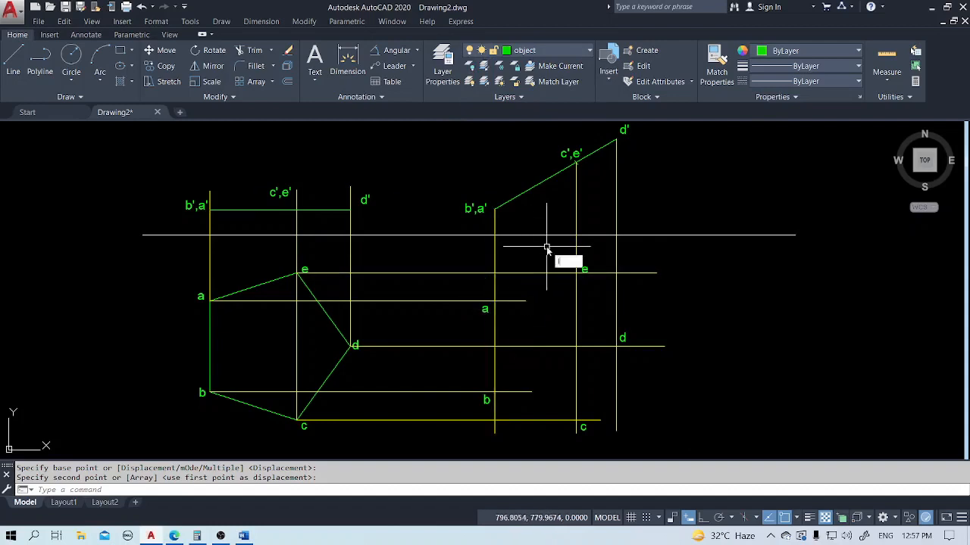
pyautogui.press('Return')
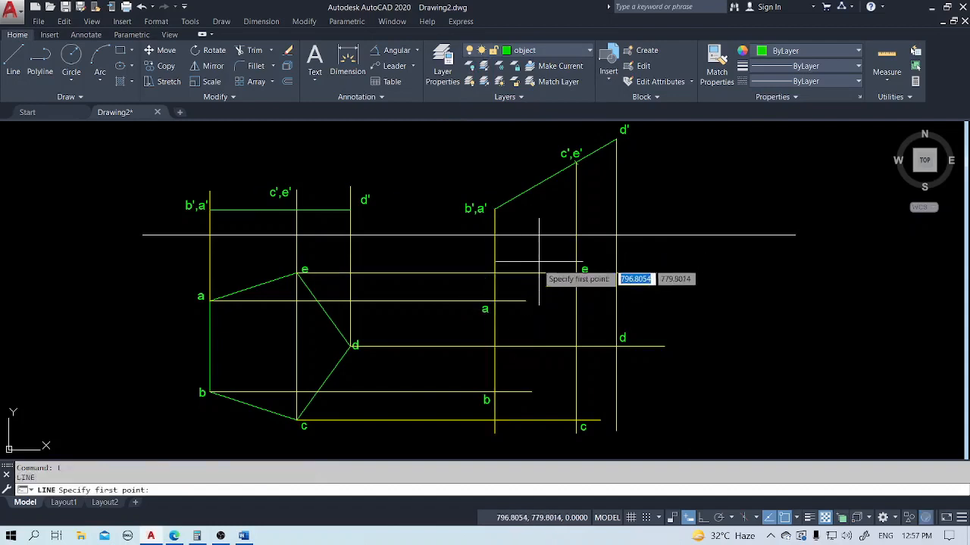
pyautogui.click(495, 301)
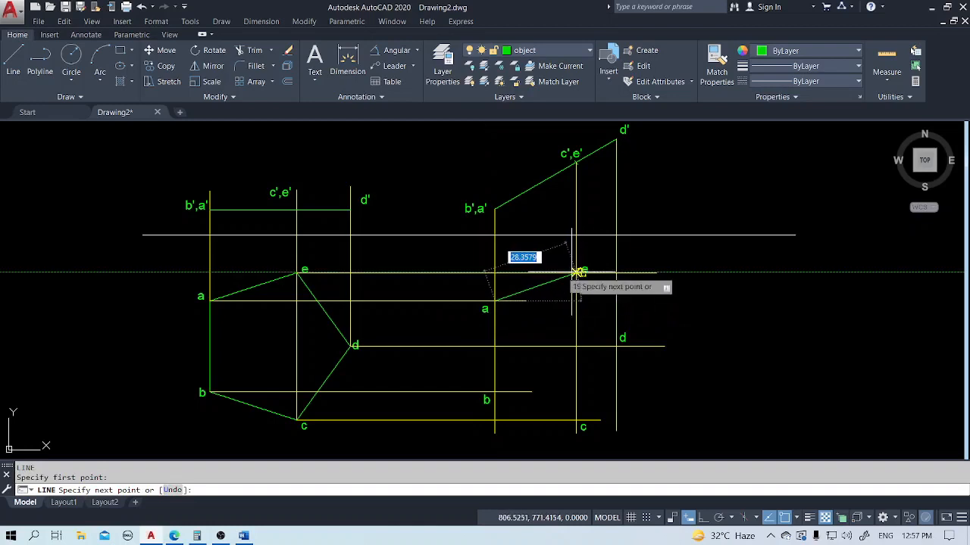
pyautogui.click(577, 272)
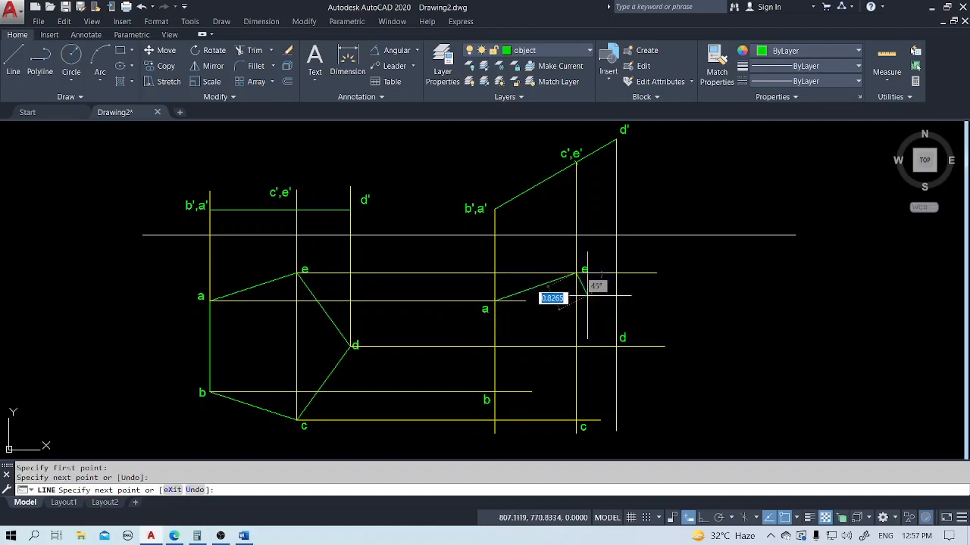
pyautogui.click(616, 347)
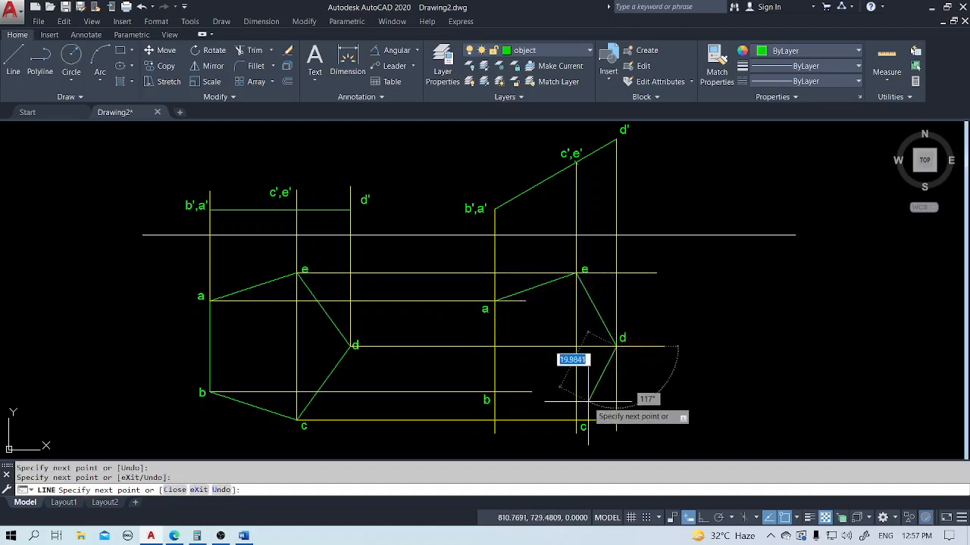
pyautogui.click(494, 393)
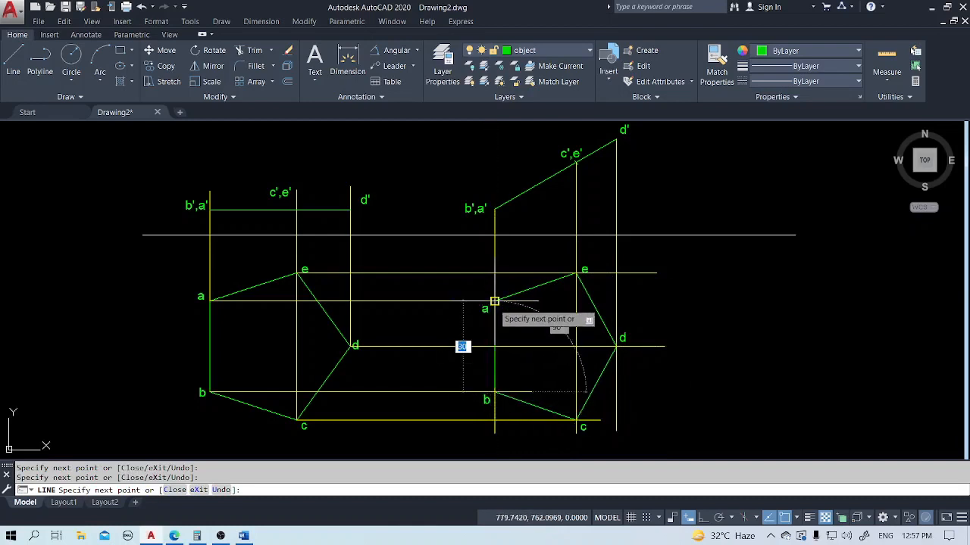
pyautogui.click(494, 301)
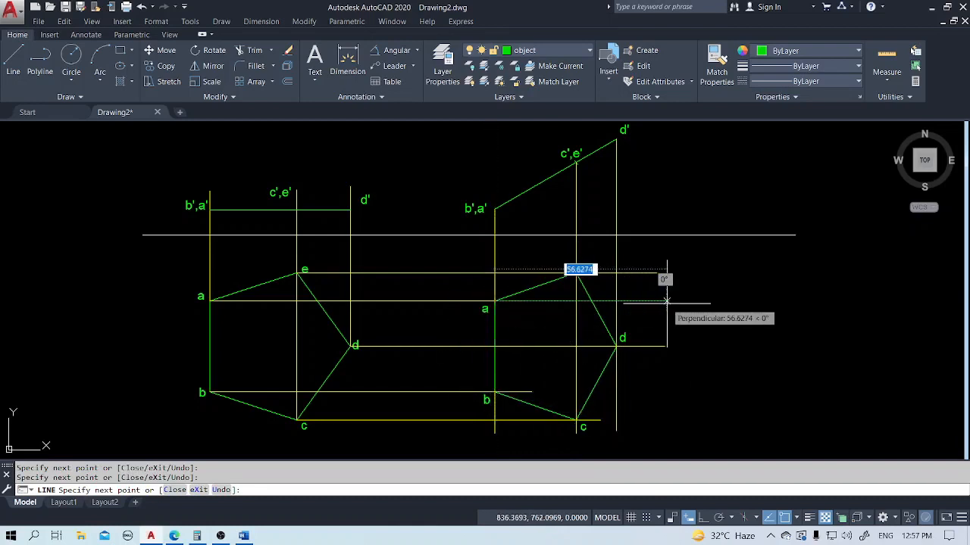
pyautogui.press('Escape')
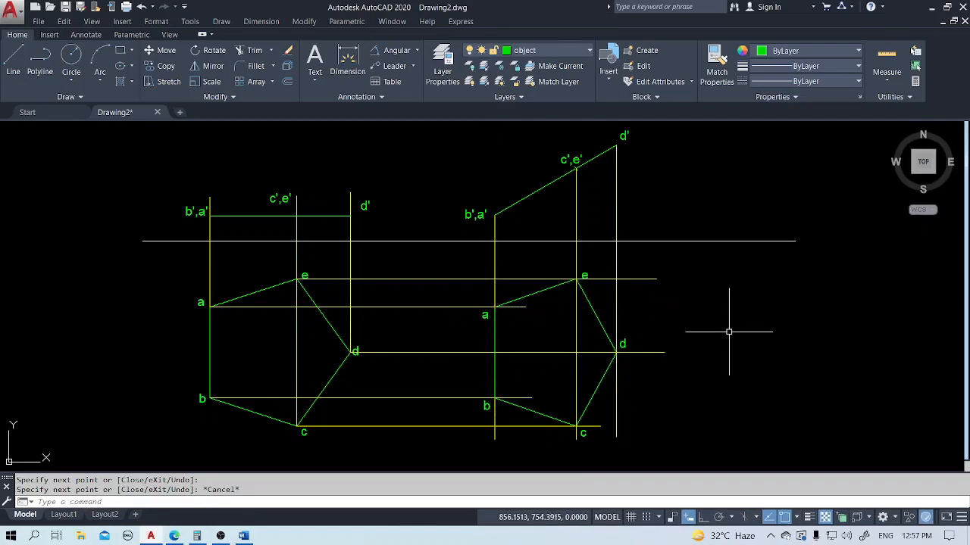